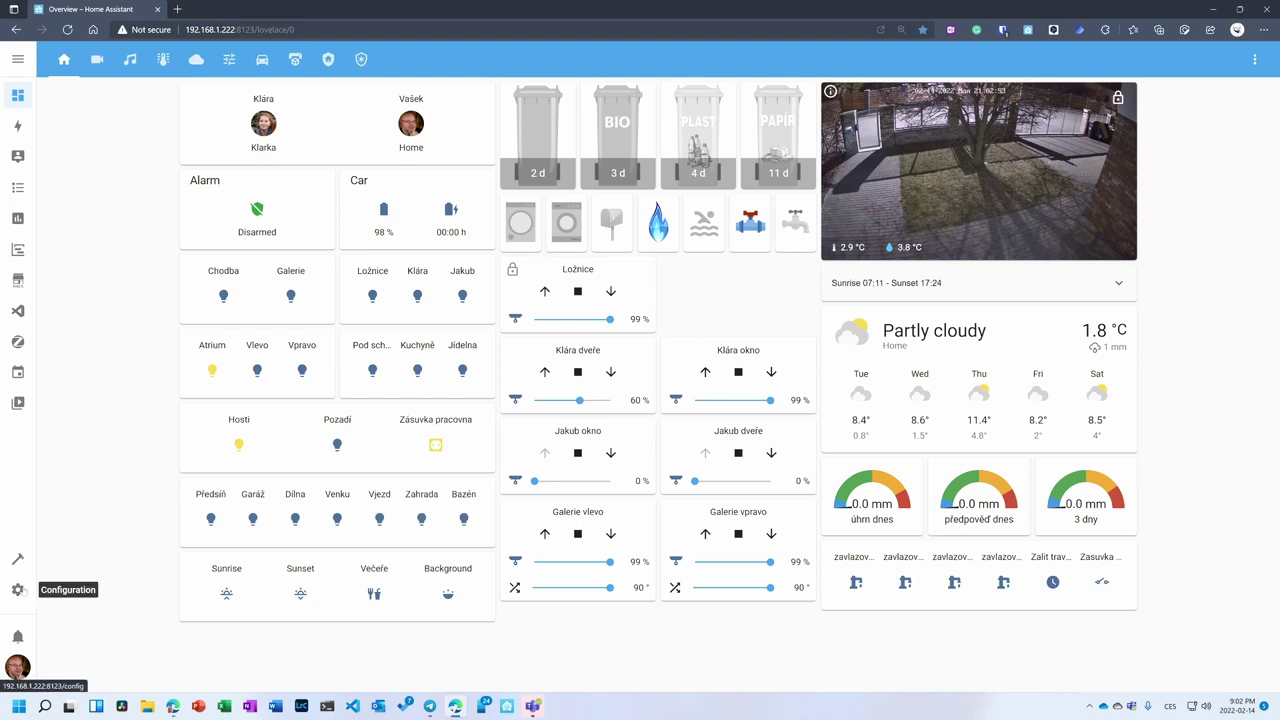
Search the automations for "gue" and delete the Guest Room Motion-activated Light with sun condition automation.
click(18, 589)
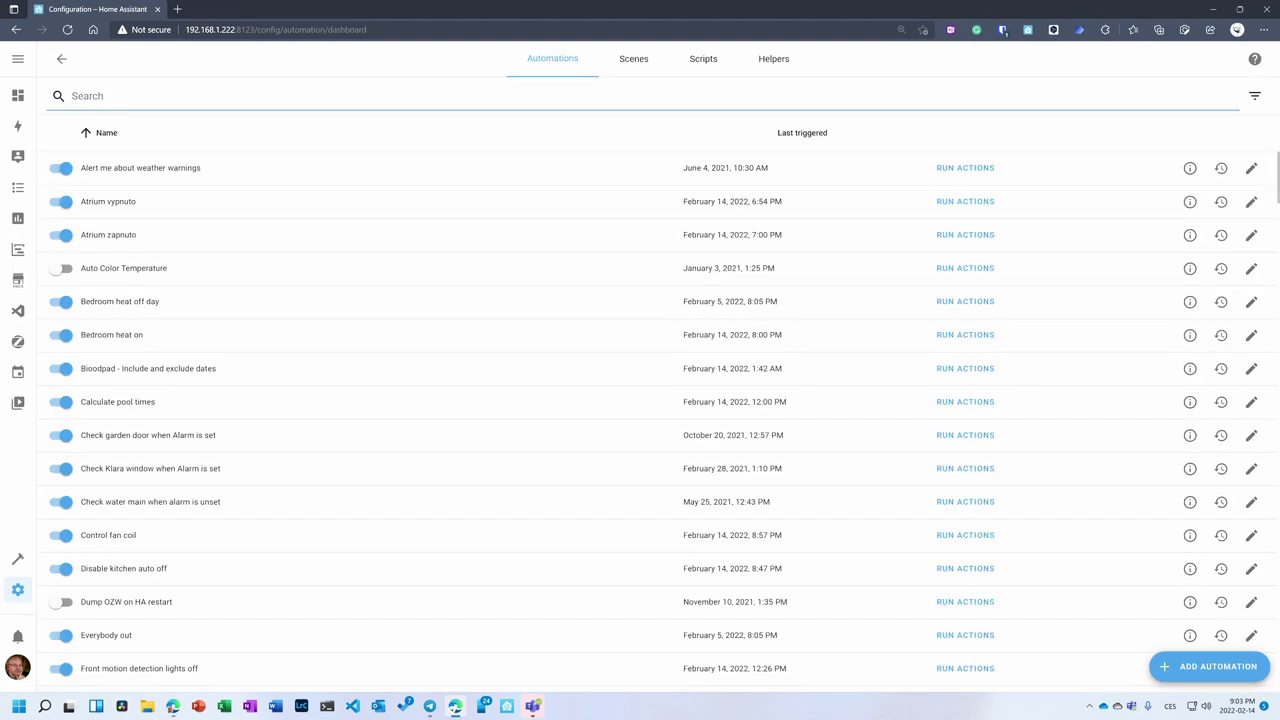
text(gue)
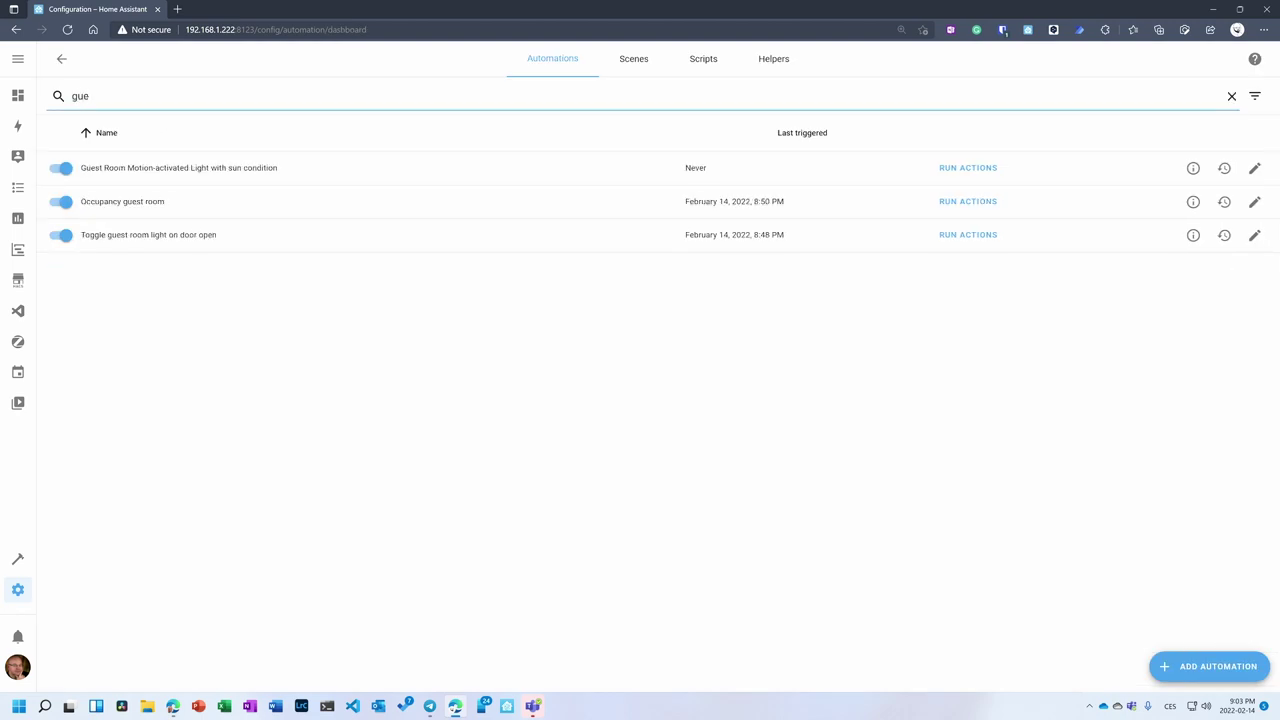
click(1230, 171)
click(1254, 58)
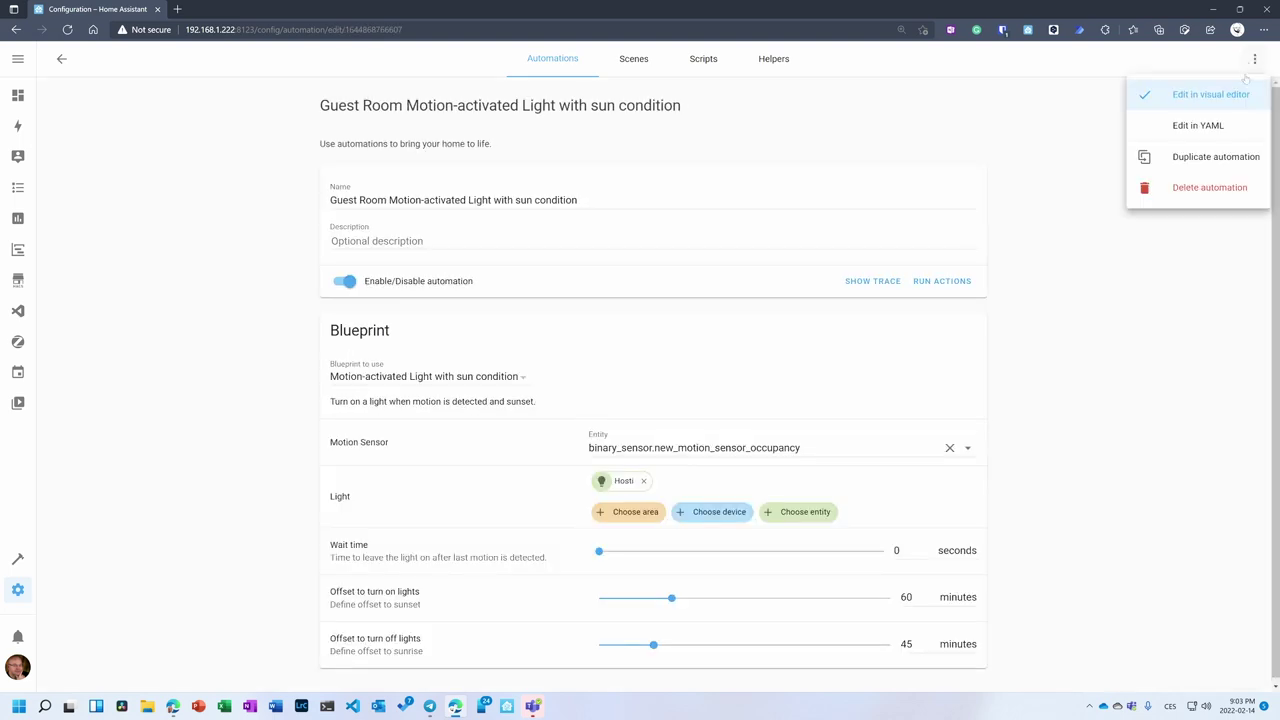
click(1190, 186)
click(741, 414)
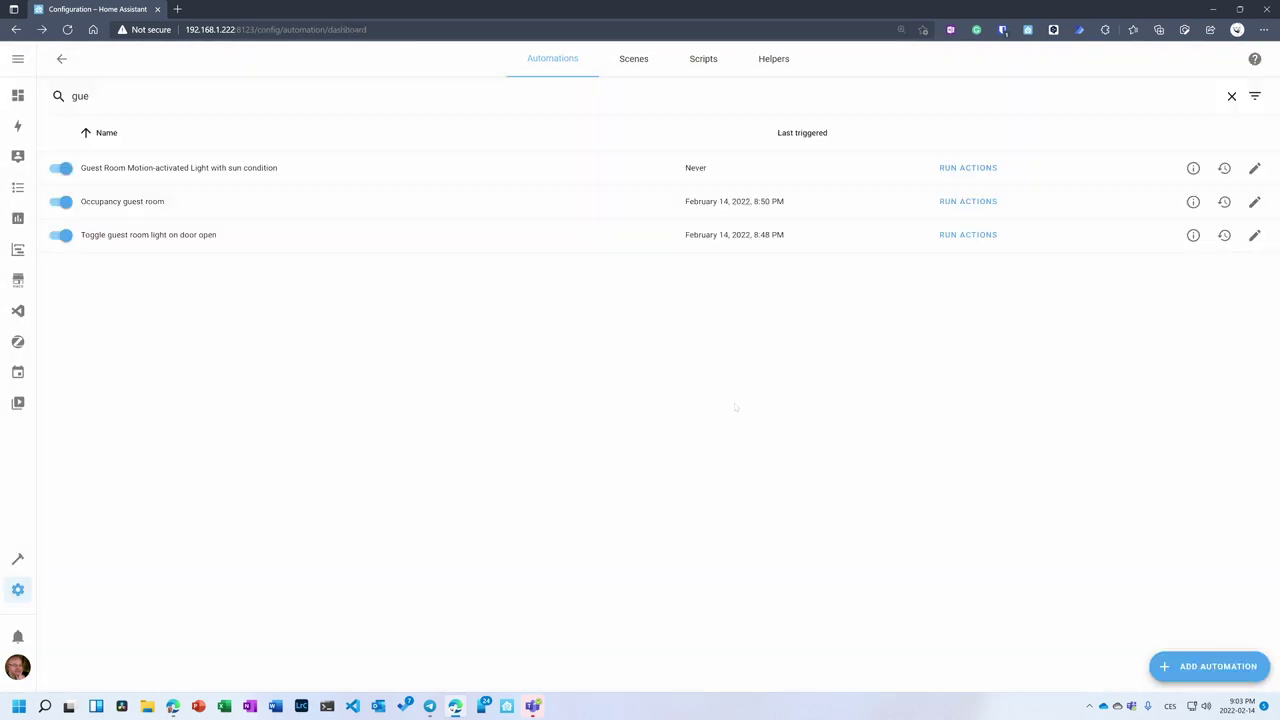
Delete the blueprint "Motion-activated Light with sun condition".
click(18, 590)
click(557, 259)
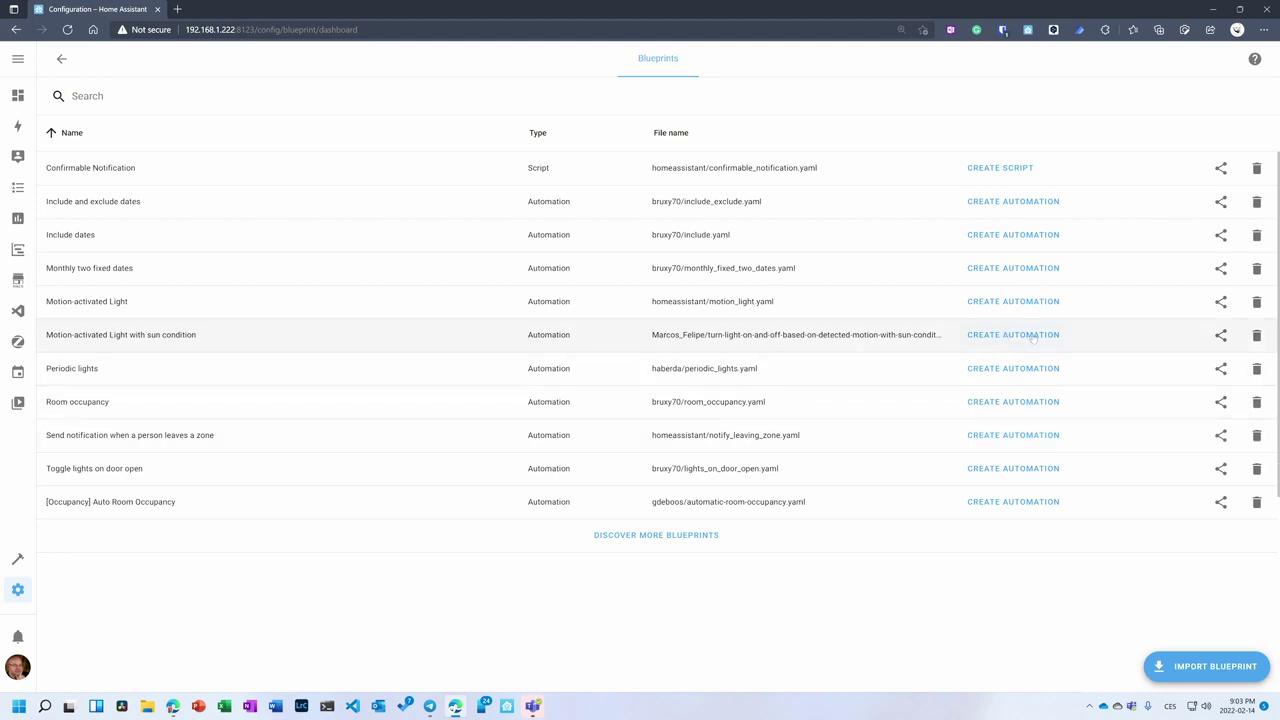
click(1257, 335)
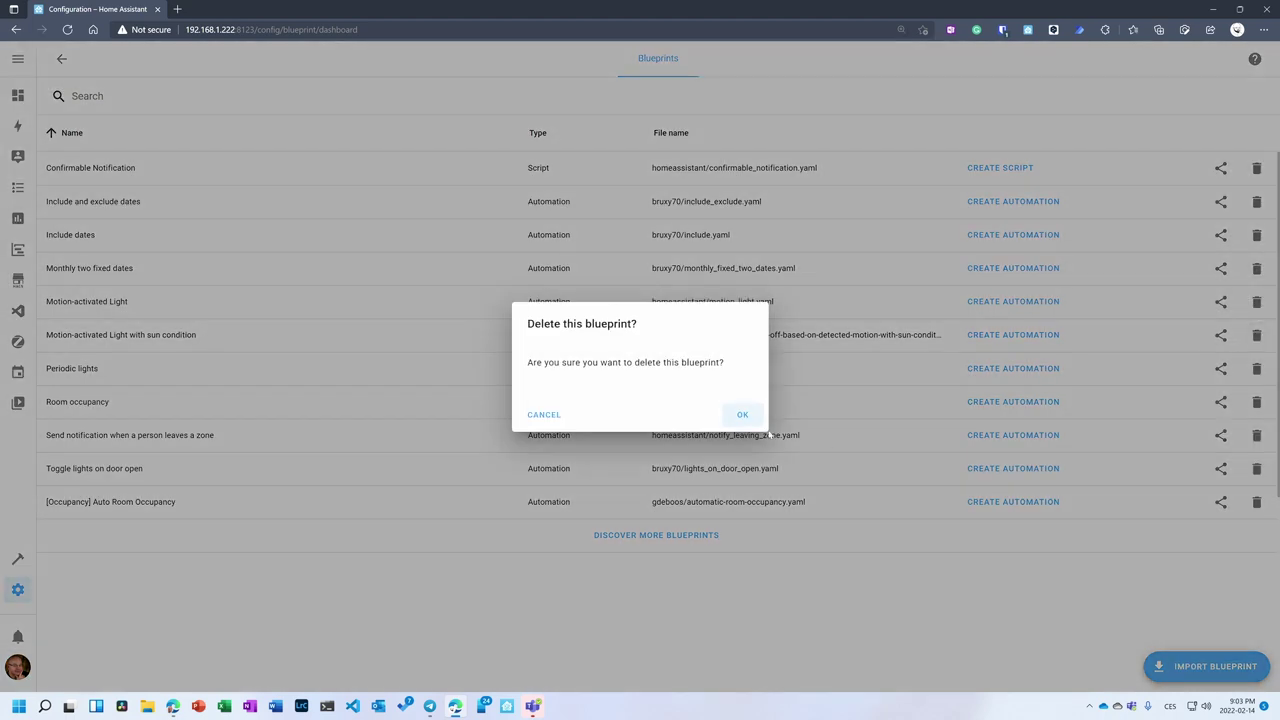
click(750, 415)
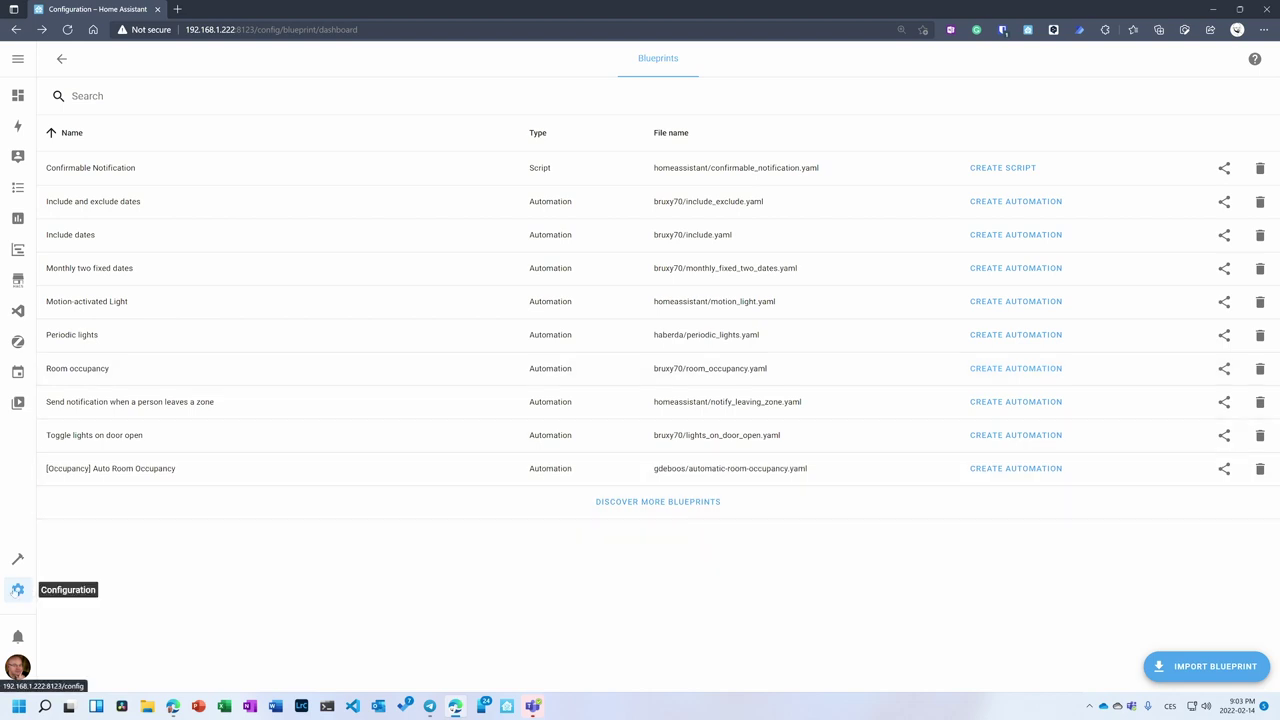
Open the device page of the new motion sensor from the core-mosquitto MQTT integration, filtering its devices by "new".
click(17, 590)
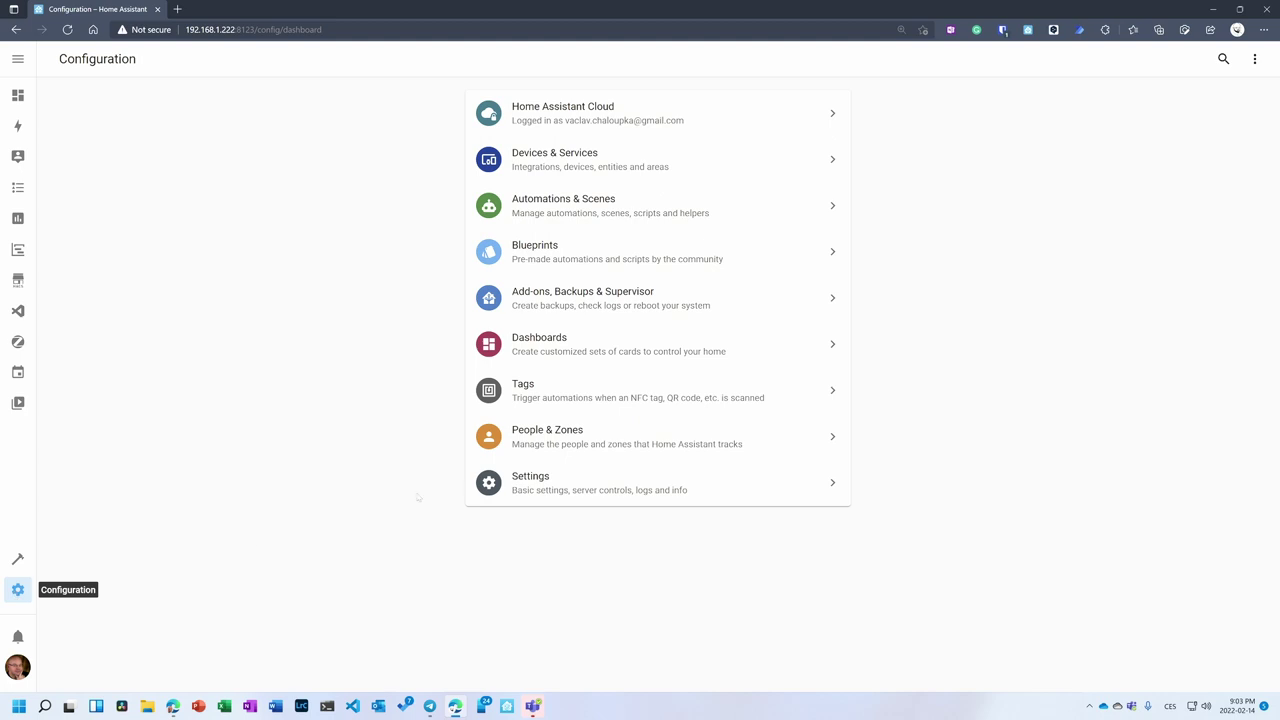
click(562, 172)
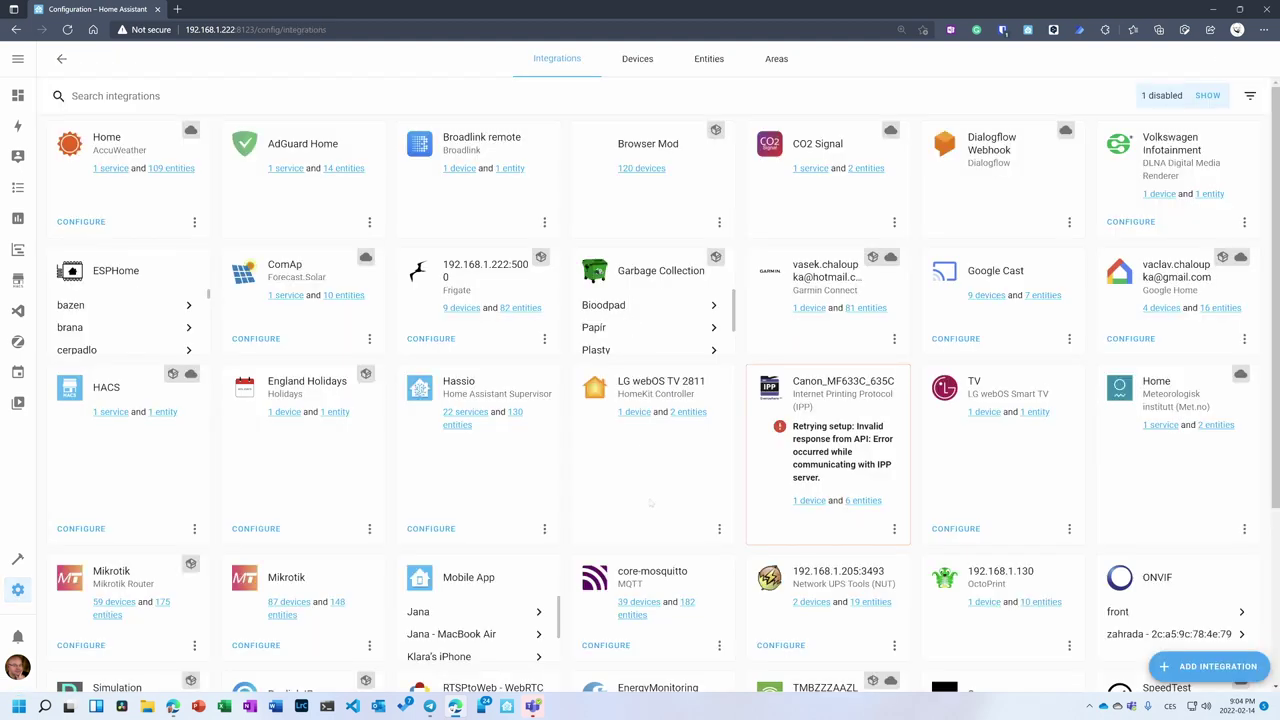
click(633, 614)
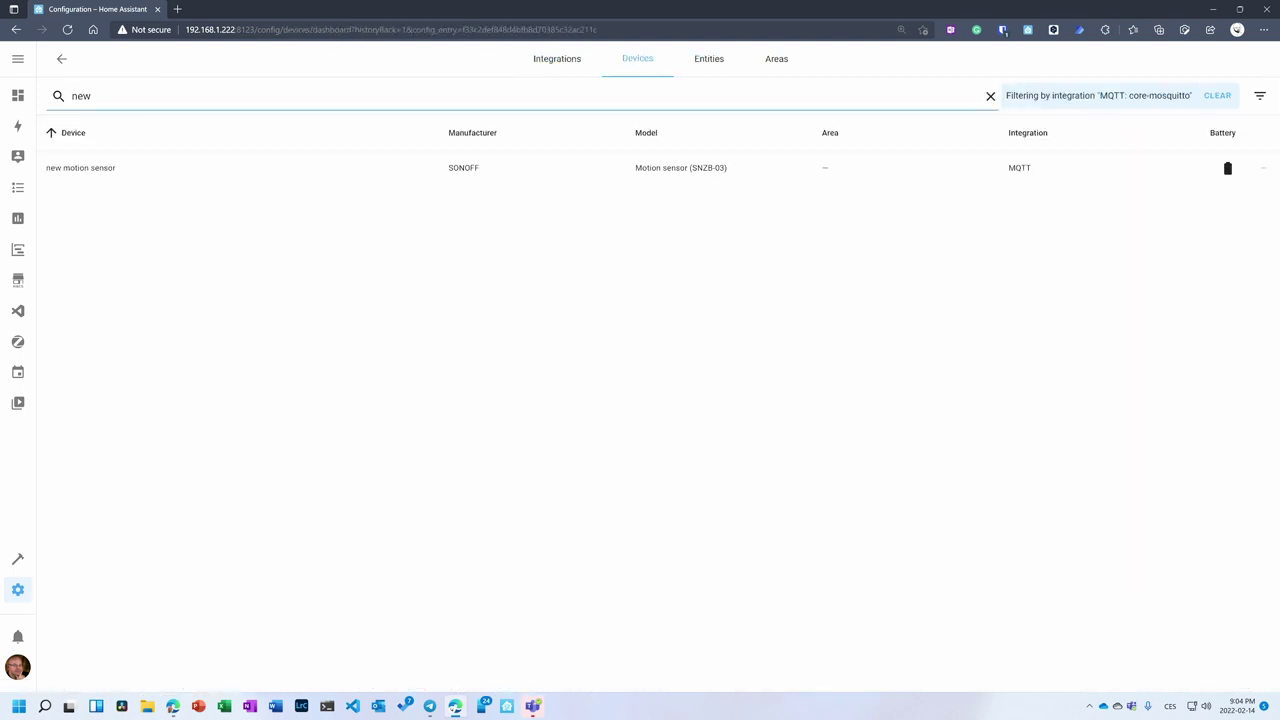
click(84, 168)
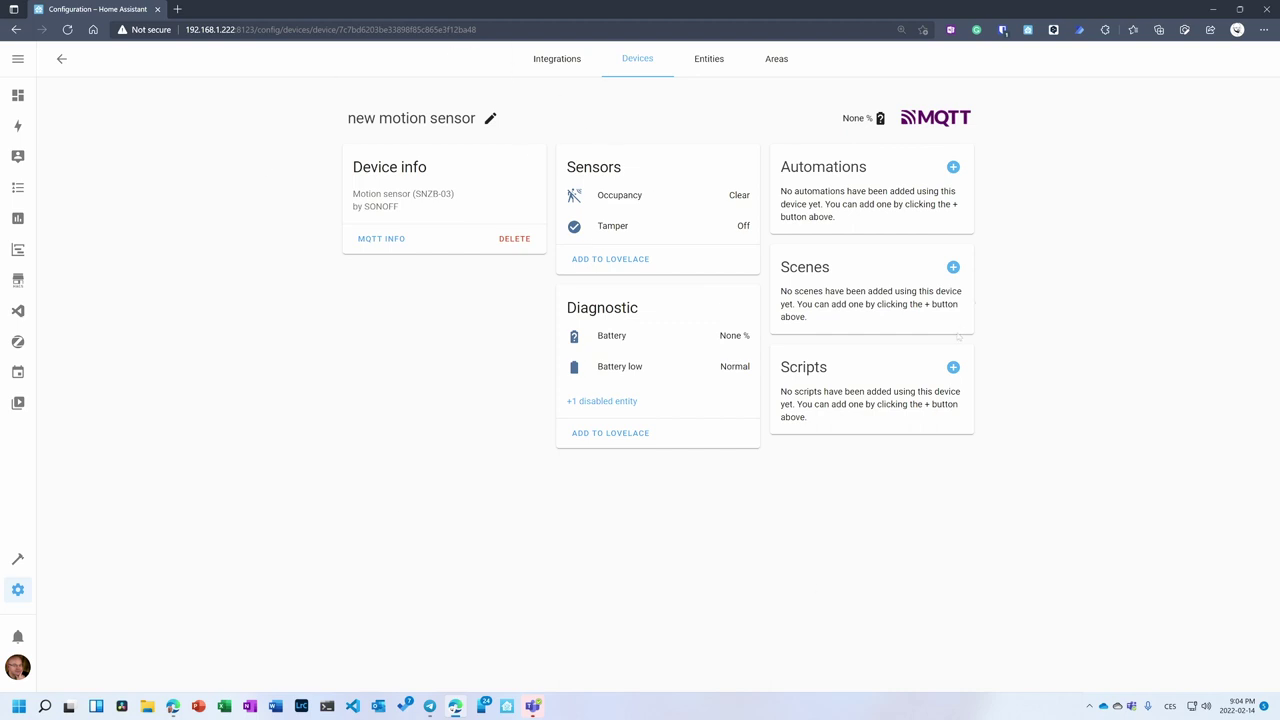
Create an automation from this device with the trigger "new motion sensor occupancy started detecting motion".
click(953, 168)
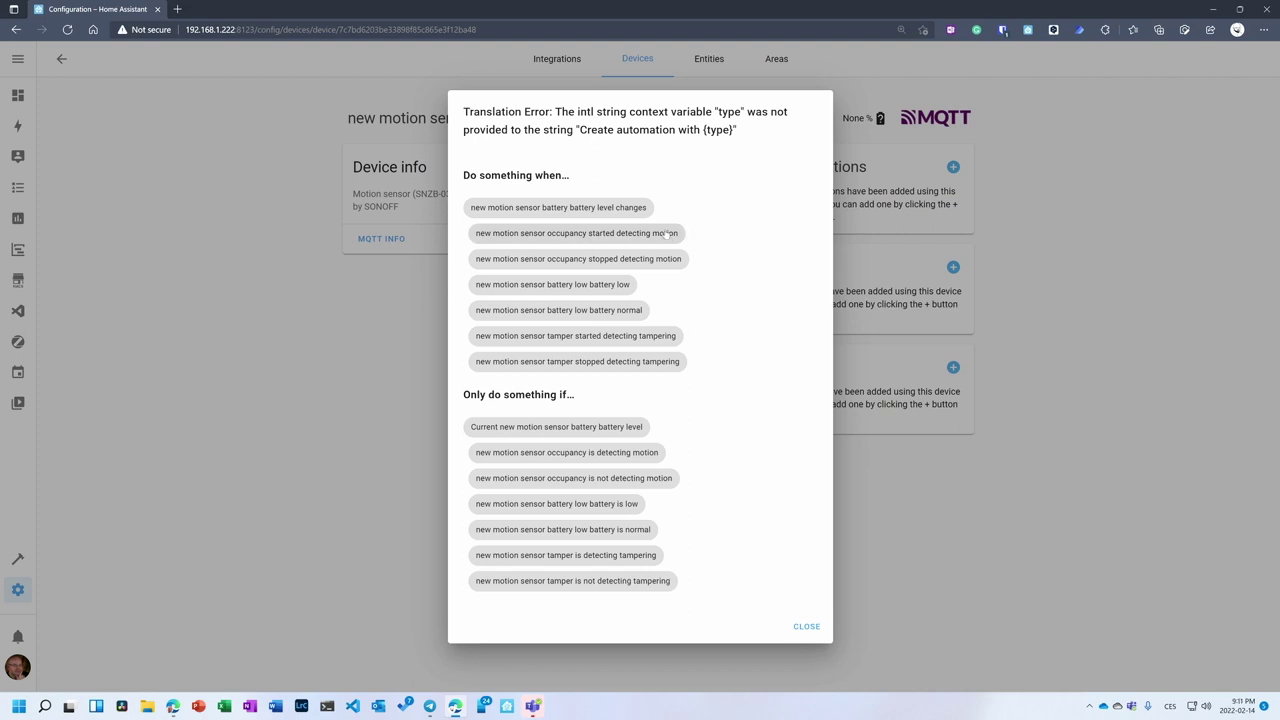
click(628, 234)
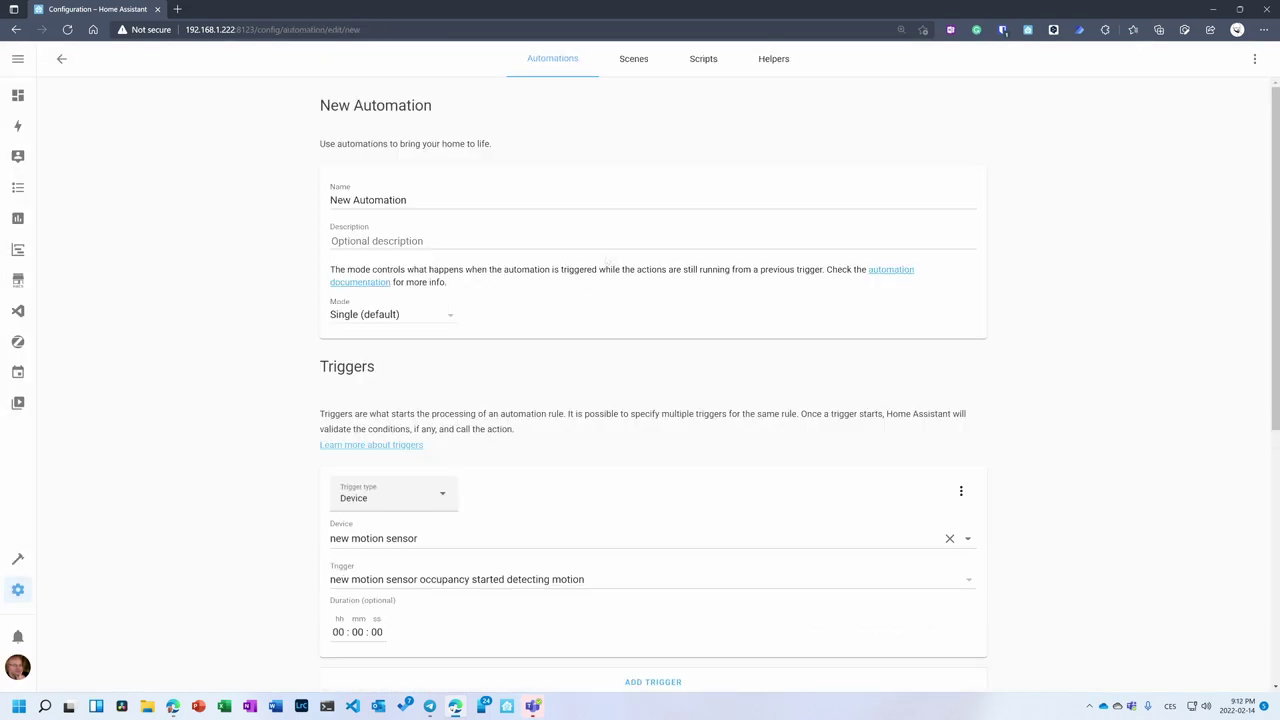
scroll(611, 331, down, 1)
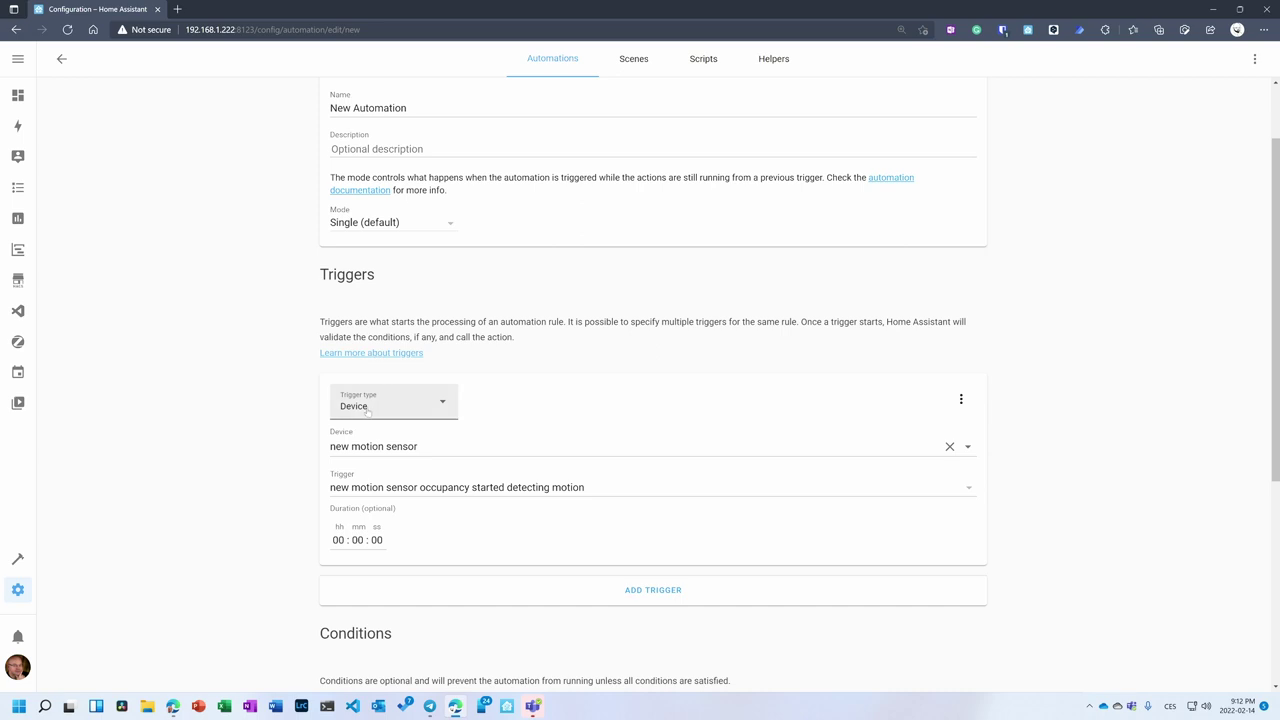
click(389, 490)
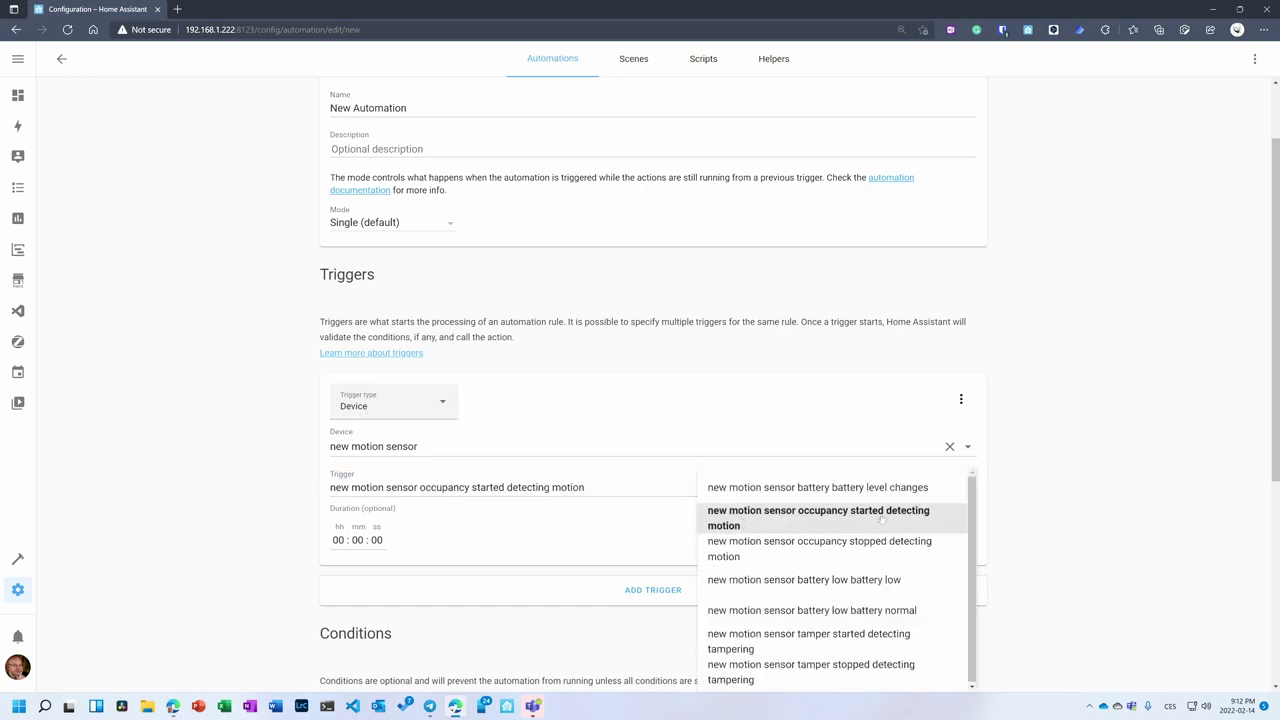
click(881, 518)
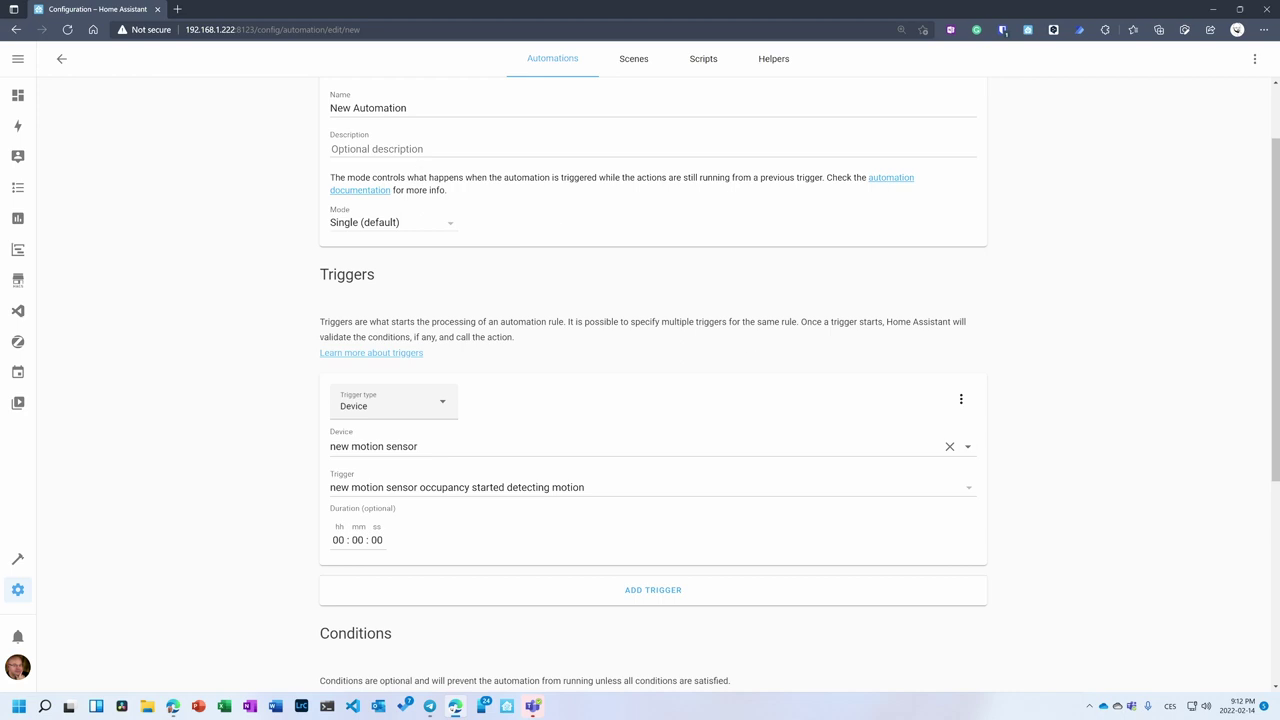
Name the automation "New motion sensor started detecting motion".
scroll(274, 201, up, 1)
triple_click(368, 200)
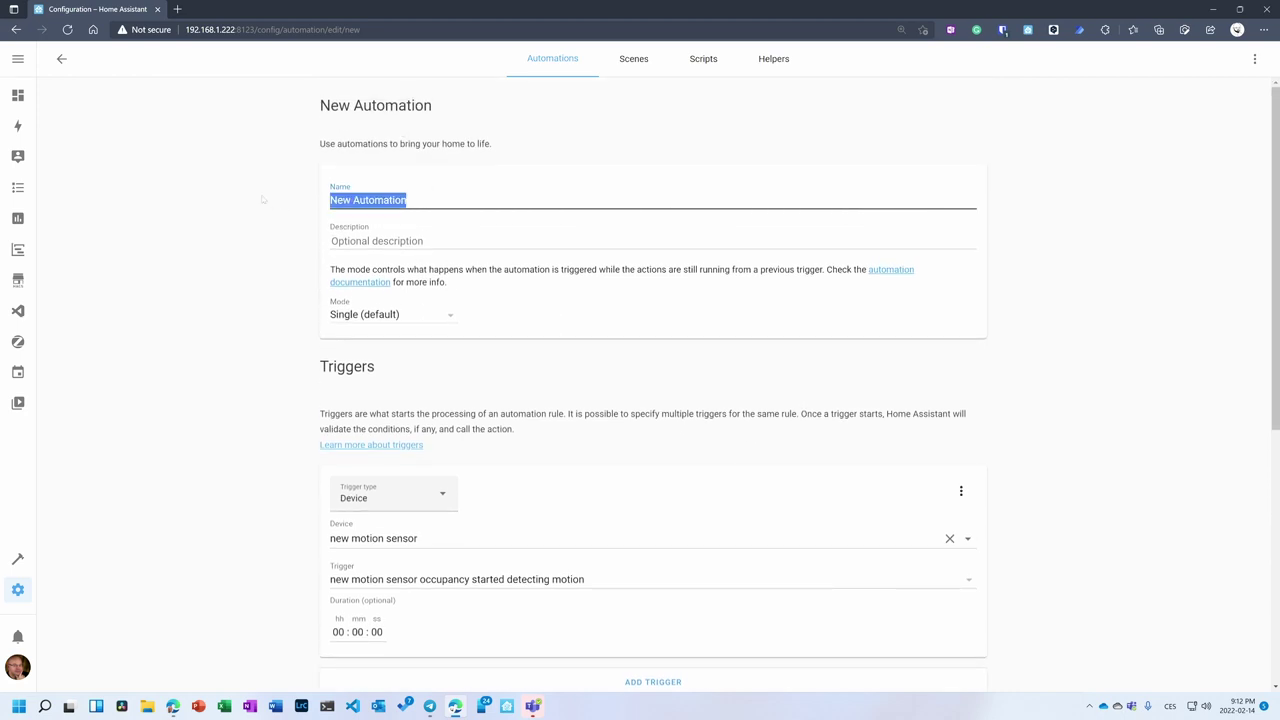
text(New )
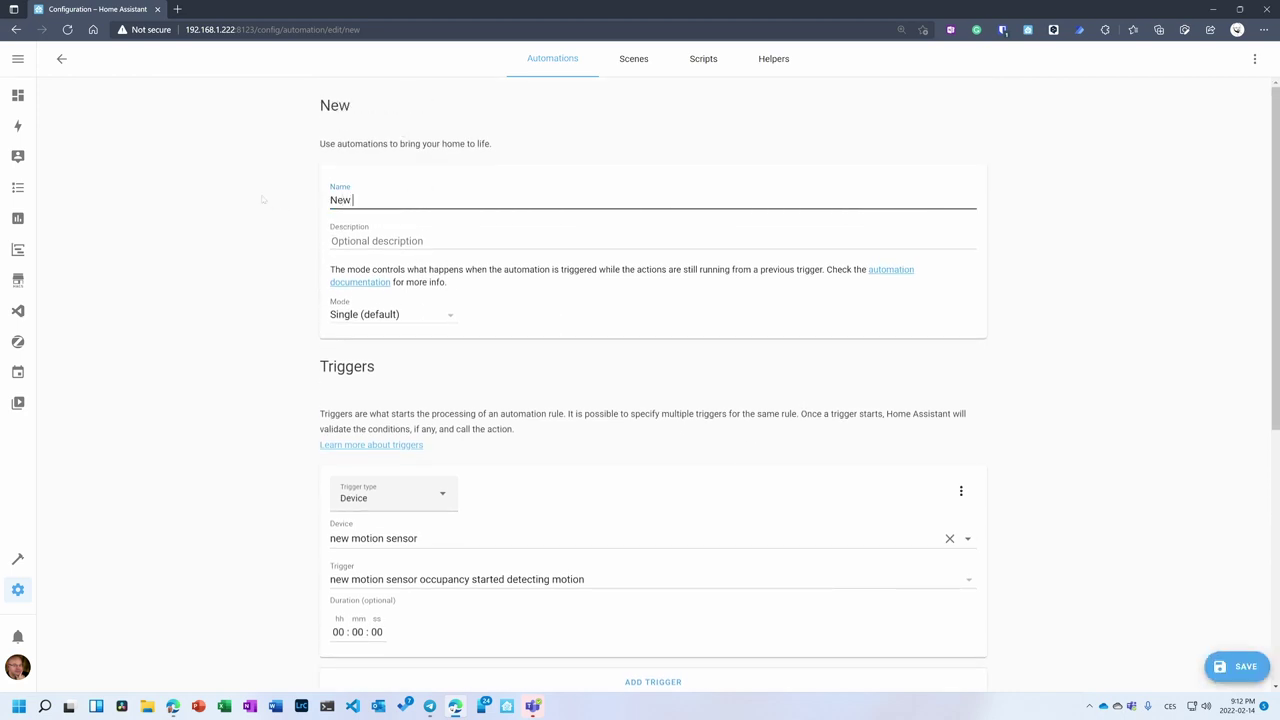
text(motion sensor started detecting motion)
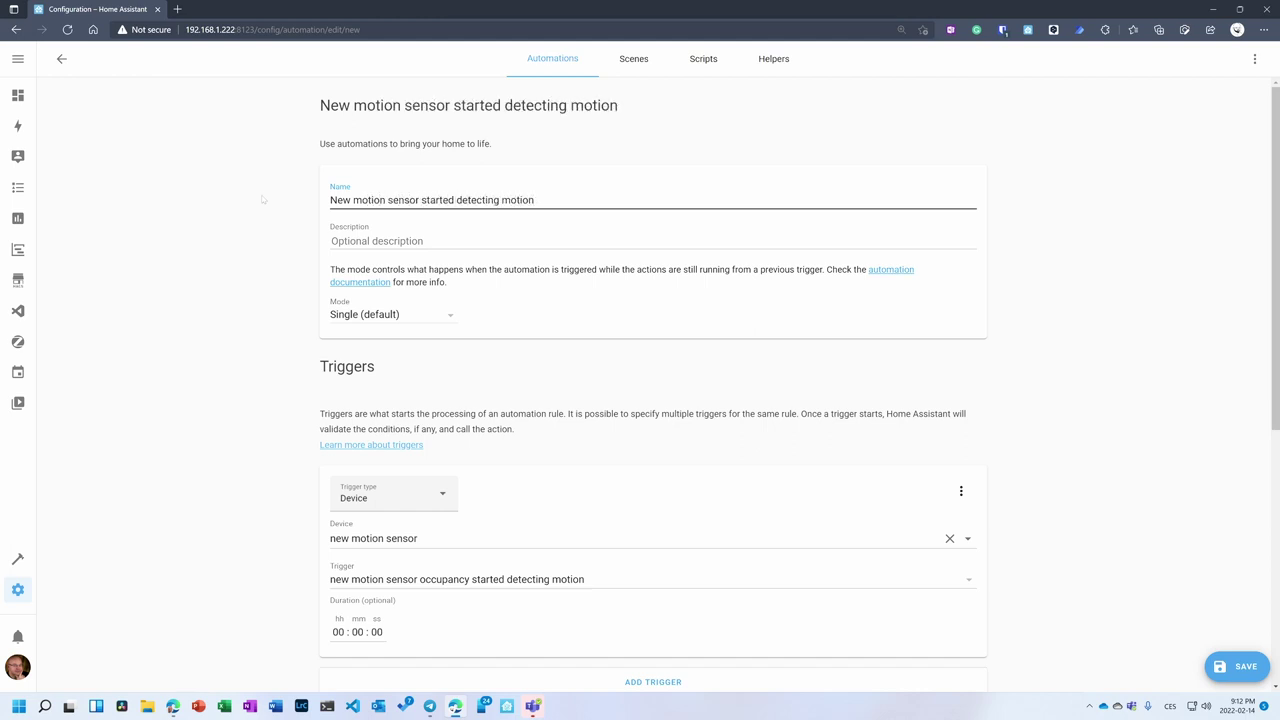
click(213, 207)
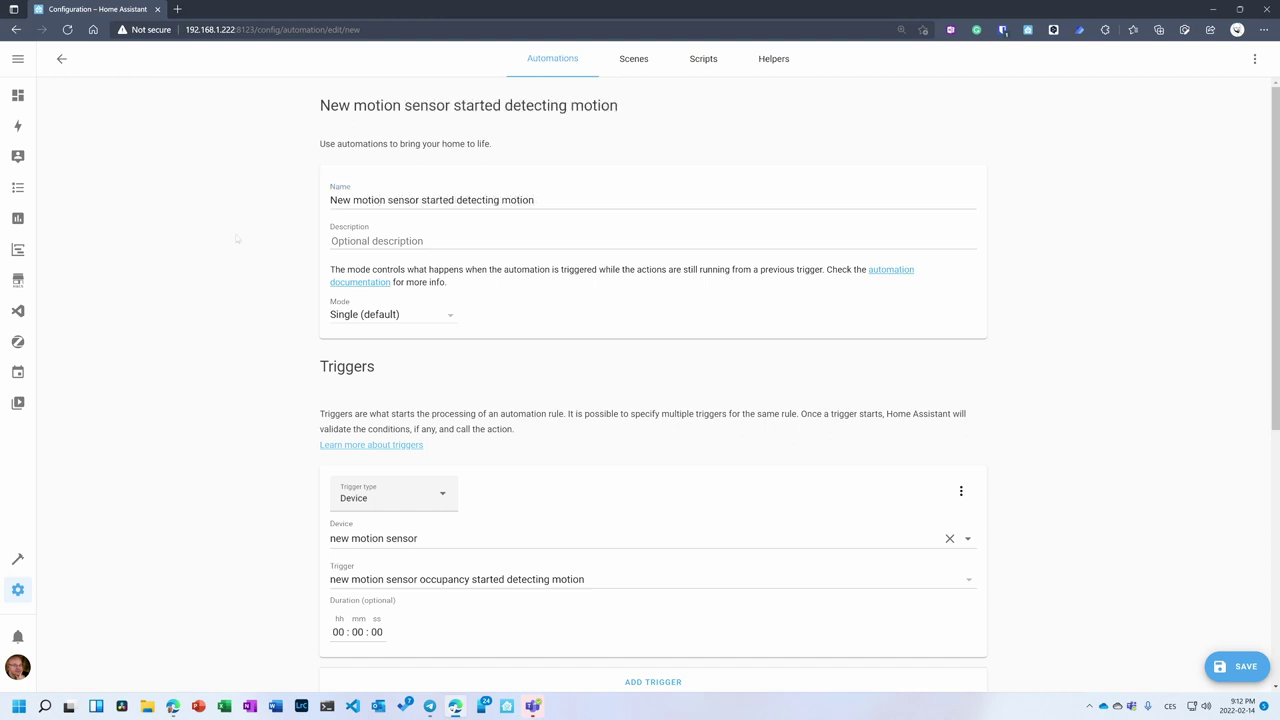
Change the automation's first action to Call service and choose the Light: Turn on service.
scroll(237, 238, down, 4)
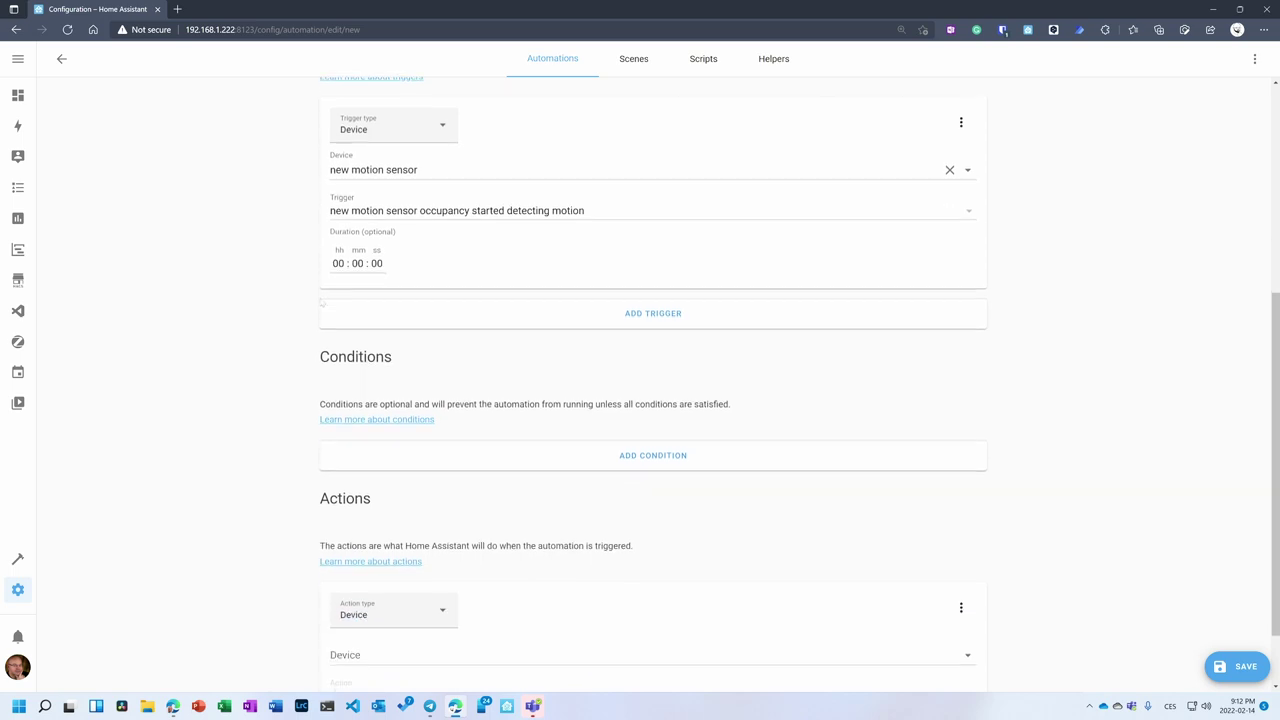
scroll(518, 312, down, 1)
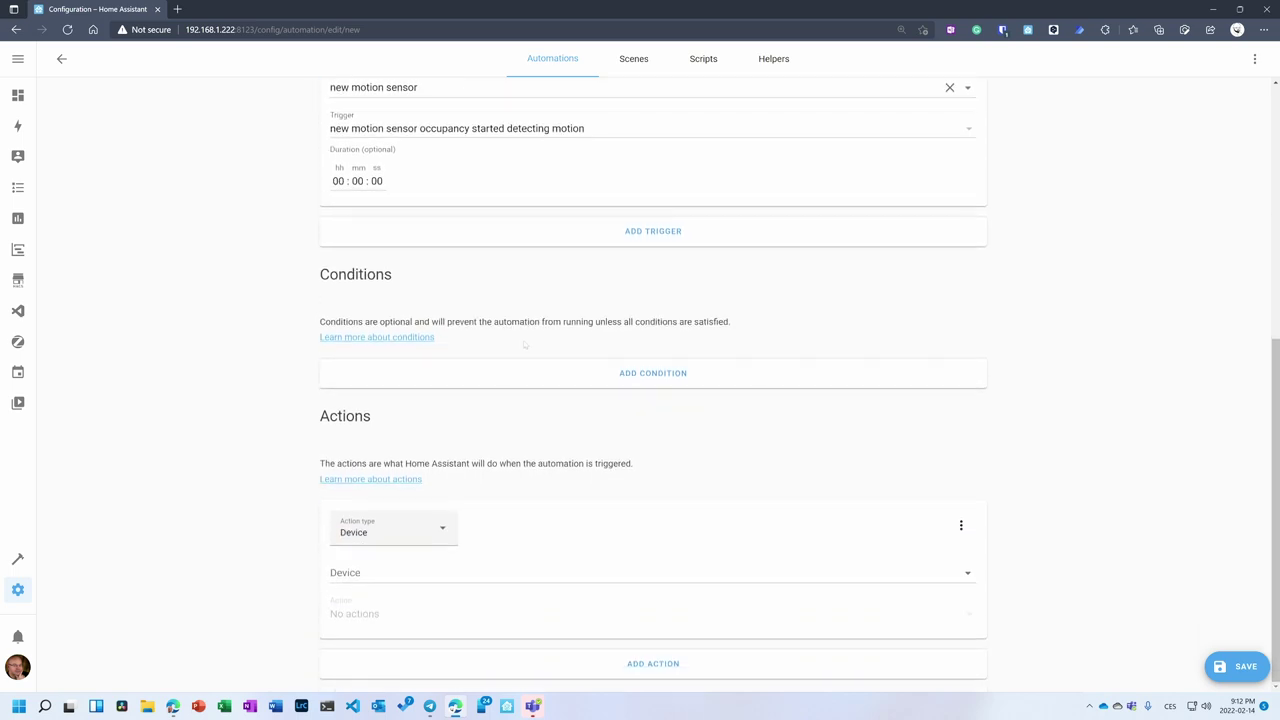
click(442, 540)
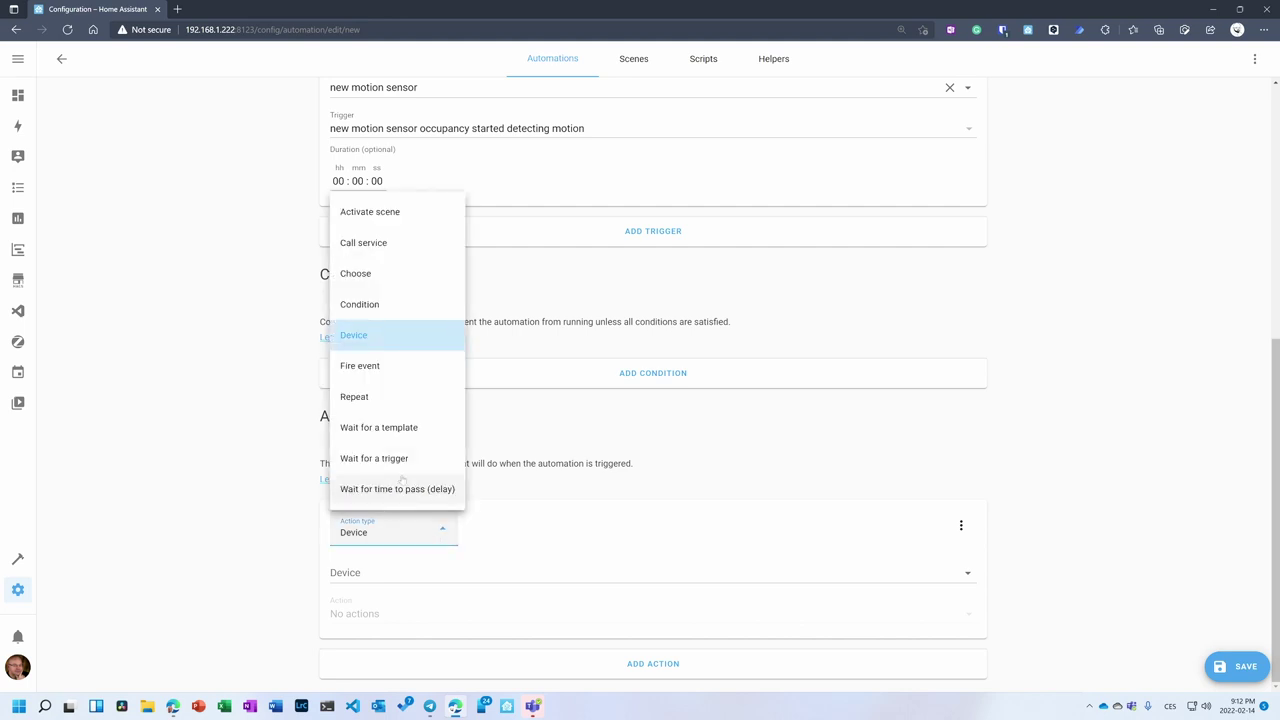
click(378, 248)
click(370, 570)
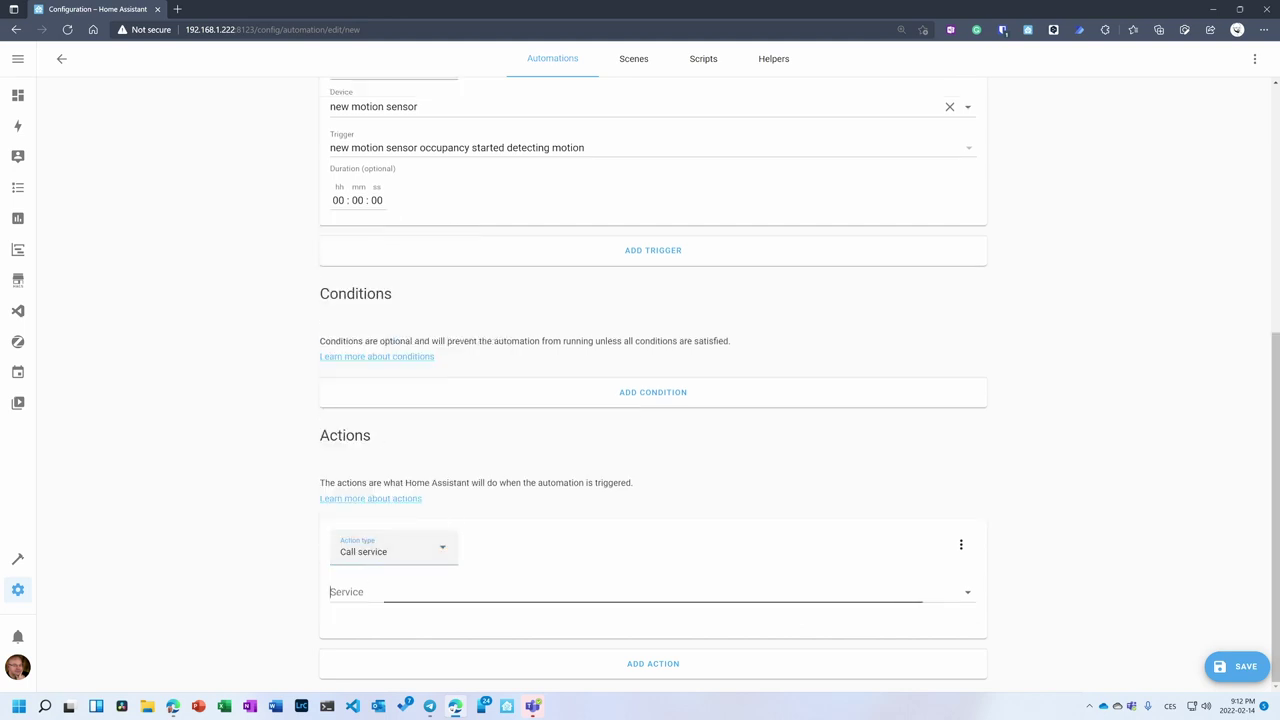
text(ligh)
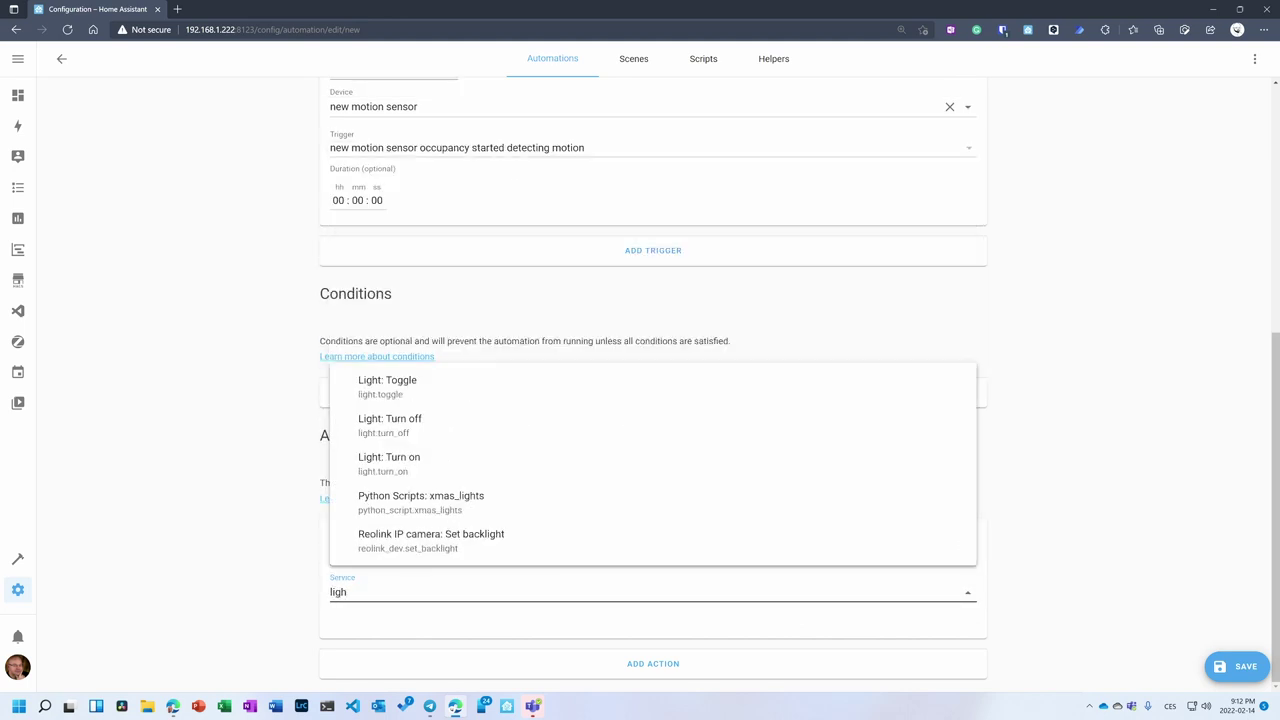
click(427, 468)
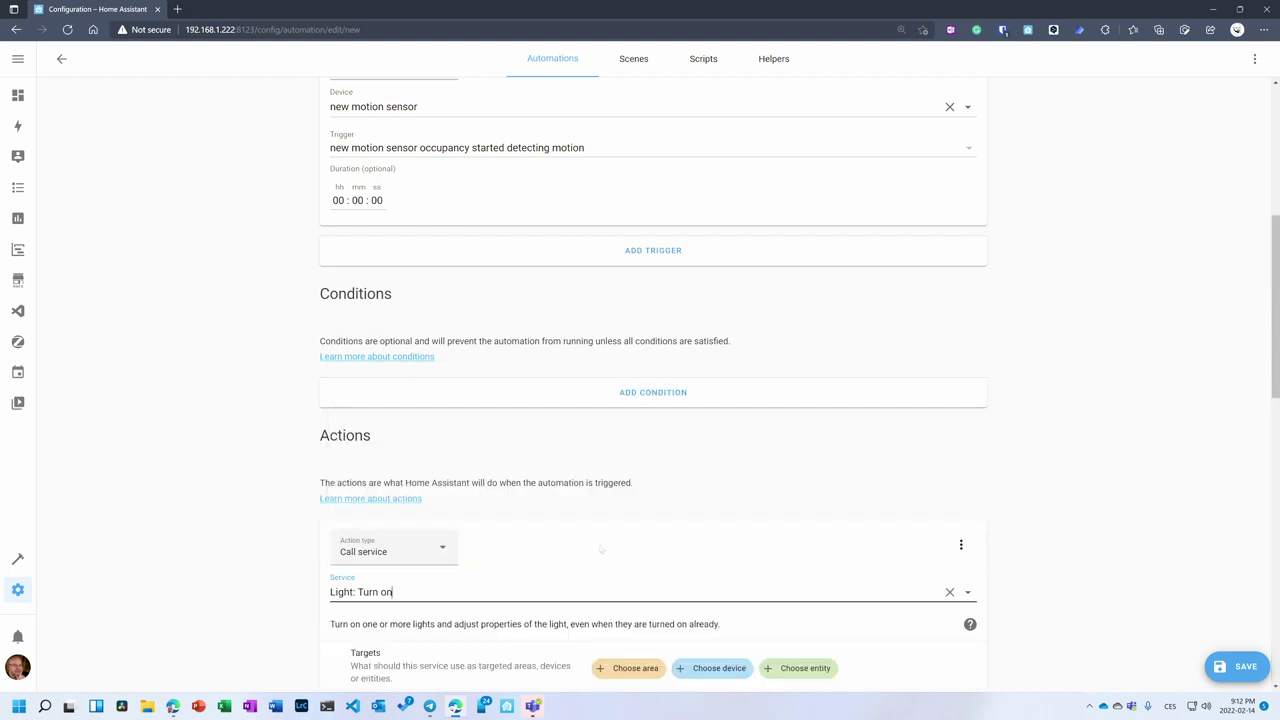
Set the Hosti light entity as the target of the Light: Turn on action.
scroll(601, 548, down, 2)
click(800, 487)
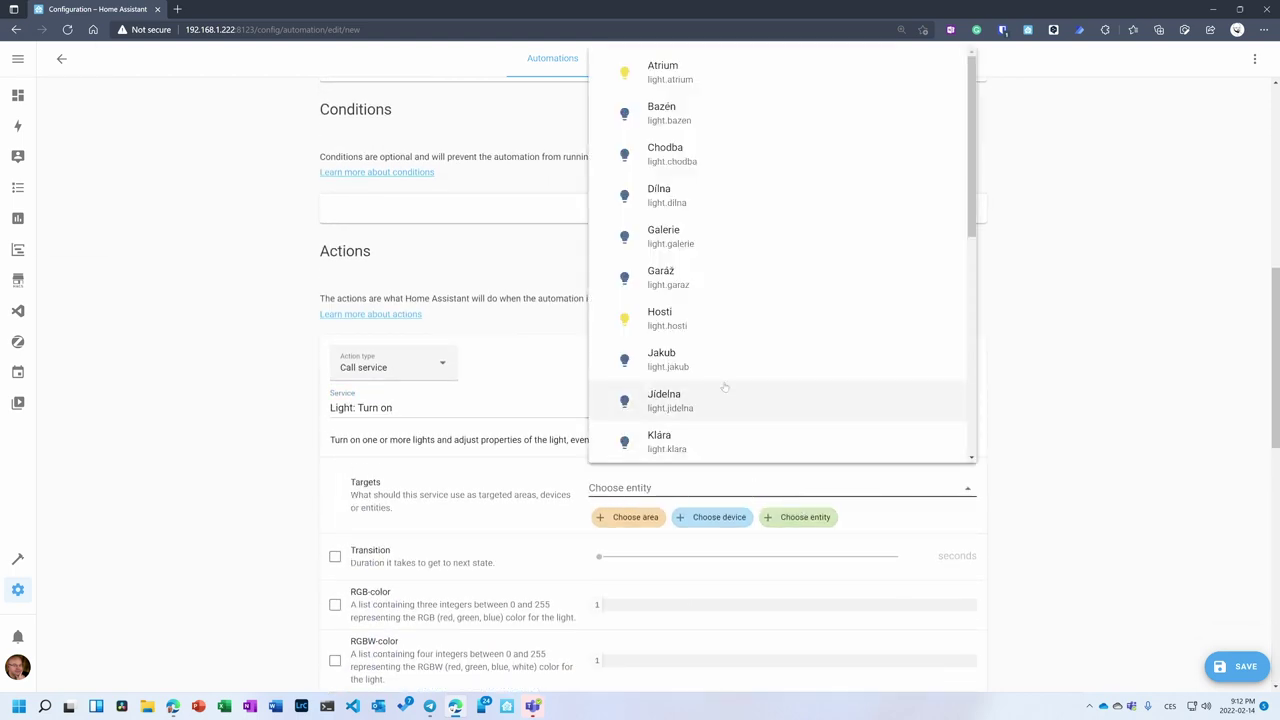
click(676, 320)
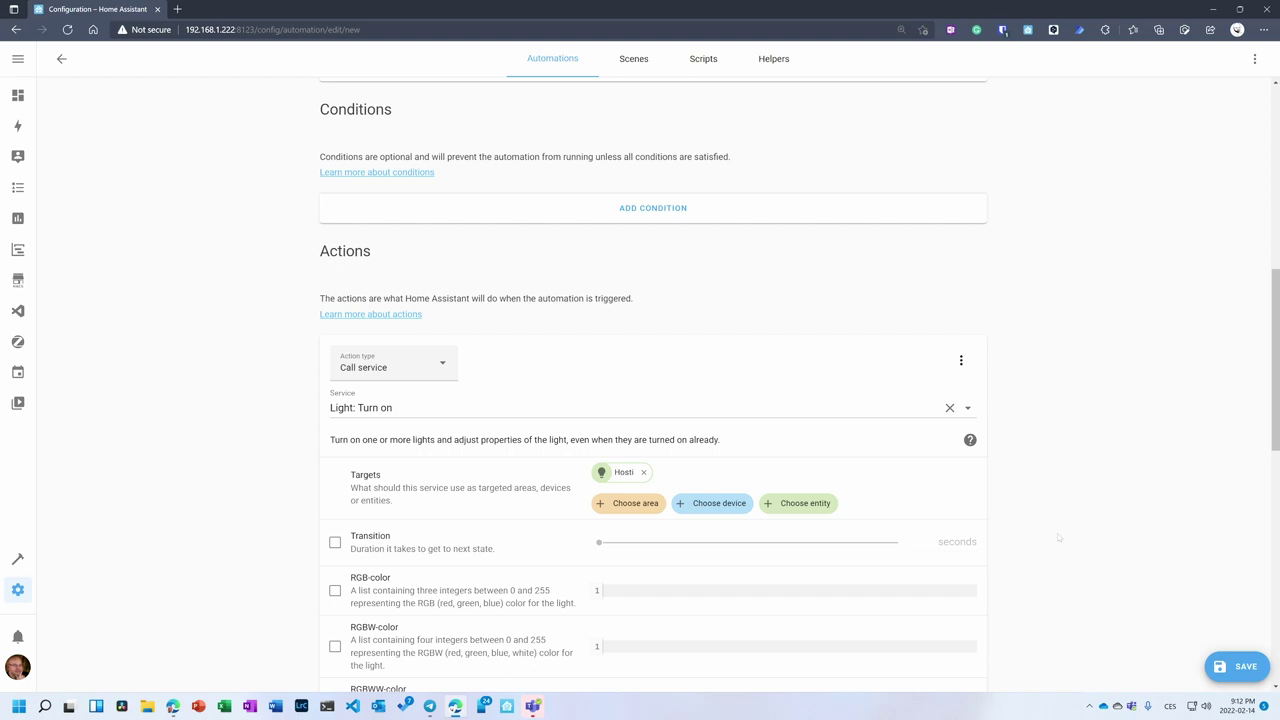
Add a second action of type Call service to the automation and choose the Light: Turn off service.
scroll(1057, 533, down, 2)
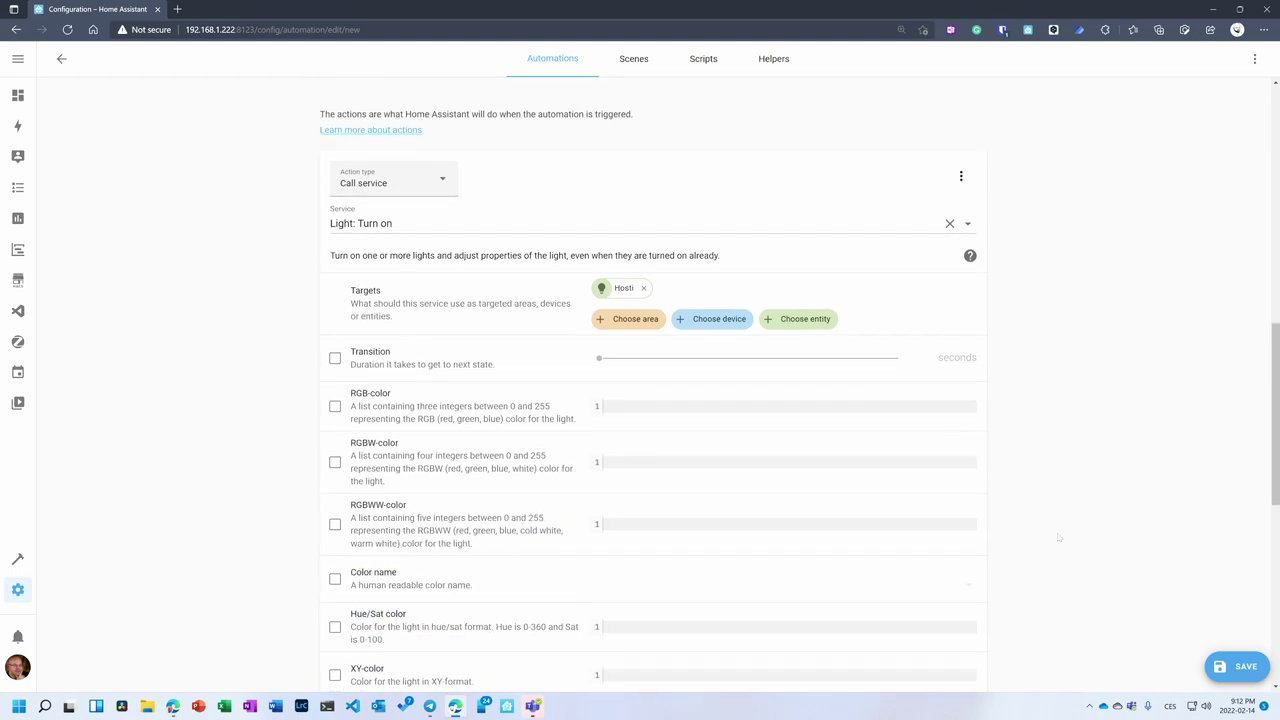
scroll(1050, 533, up, 3)
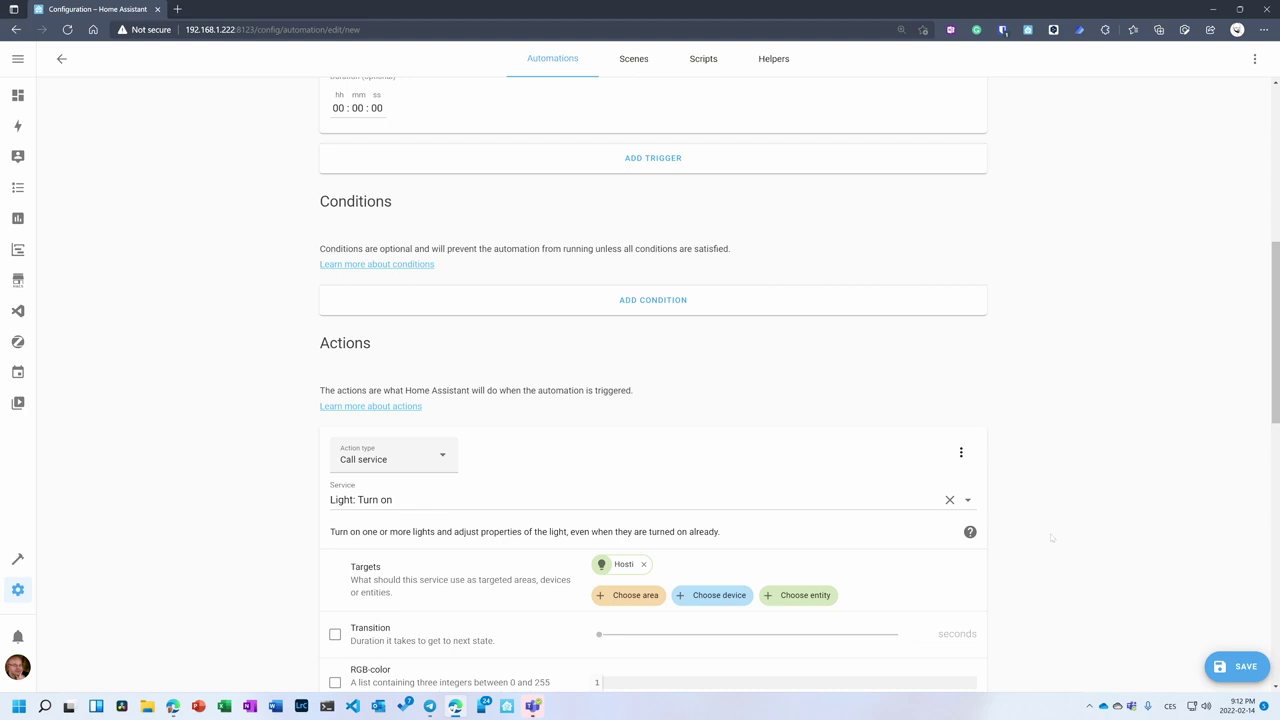
scroll(1050, 533, down, 9)
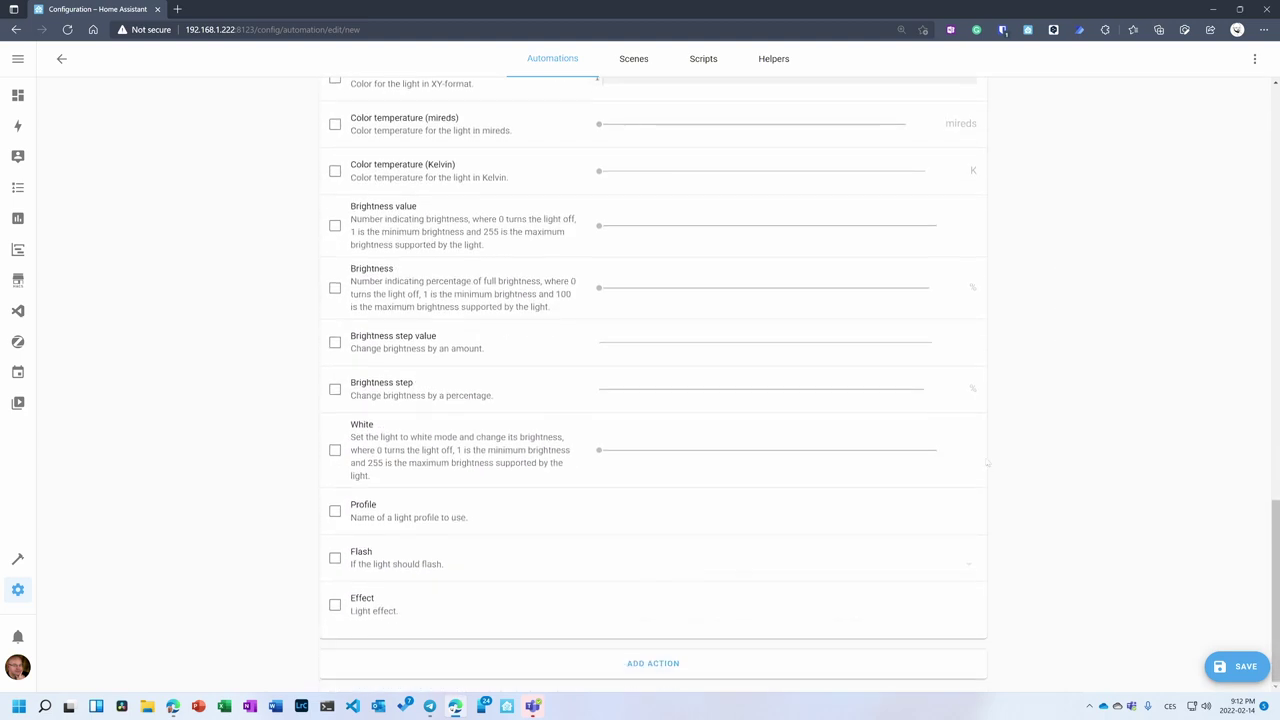
click(653, 663)
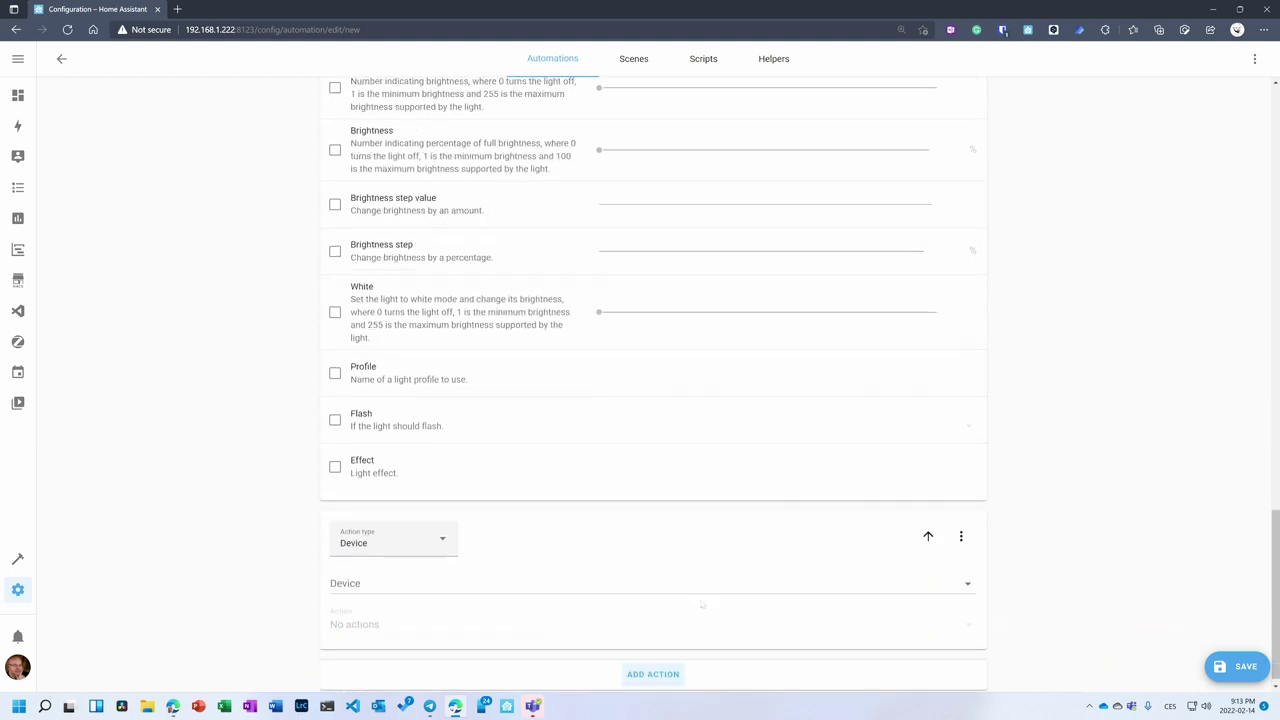
click(452, 542)
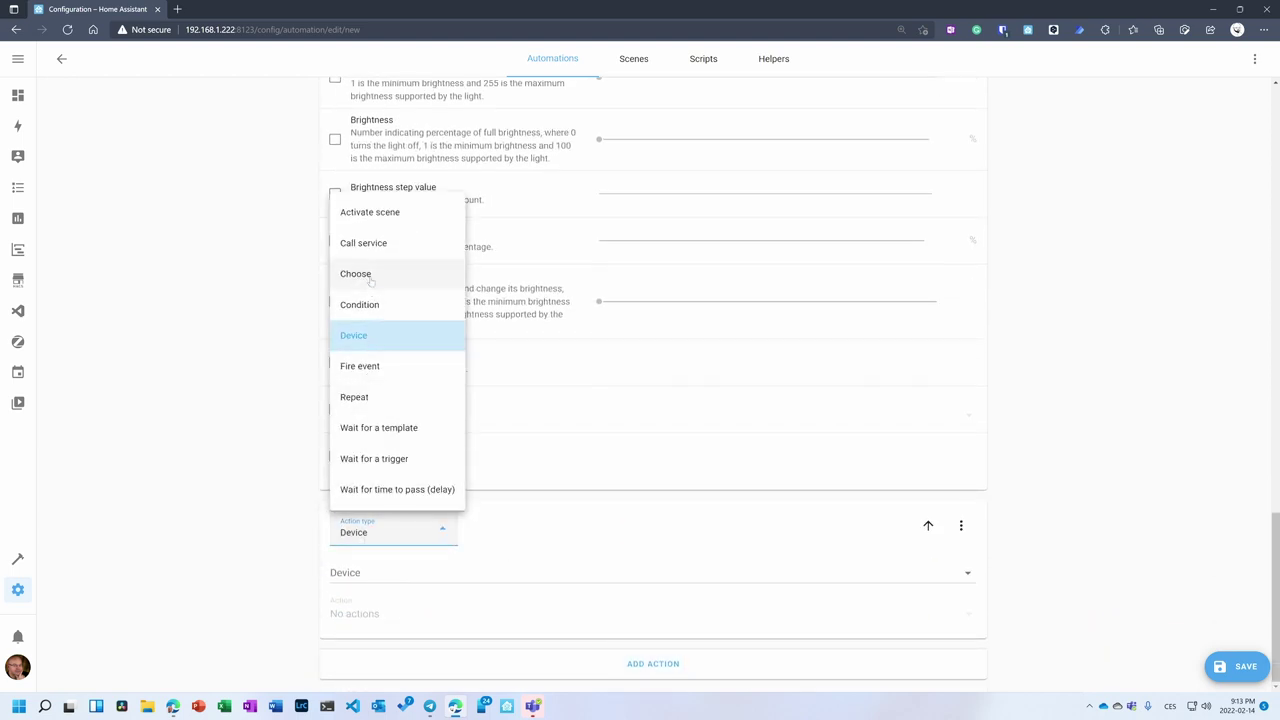
click(374, 245)
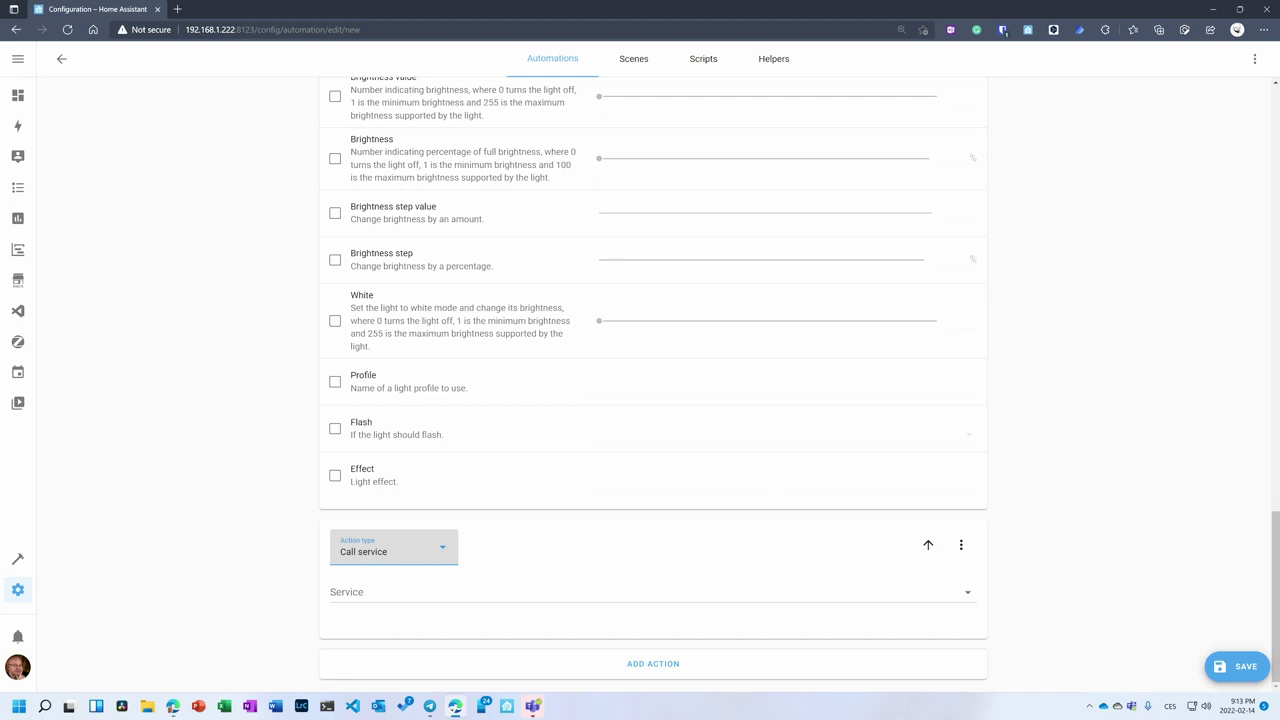
click(400, 592)
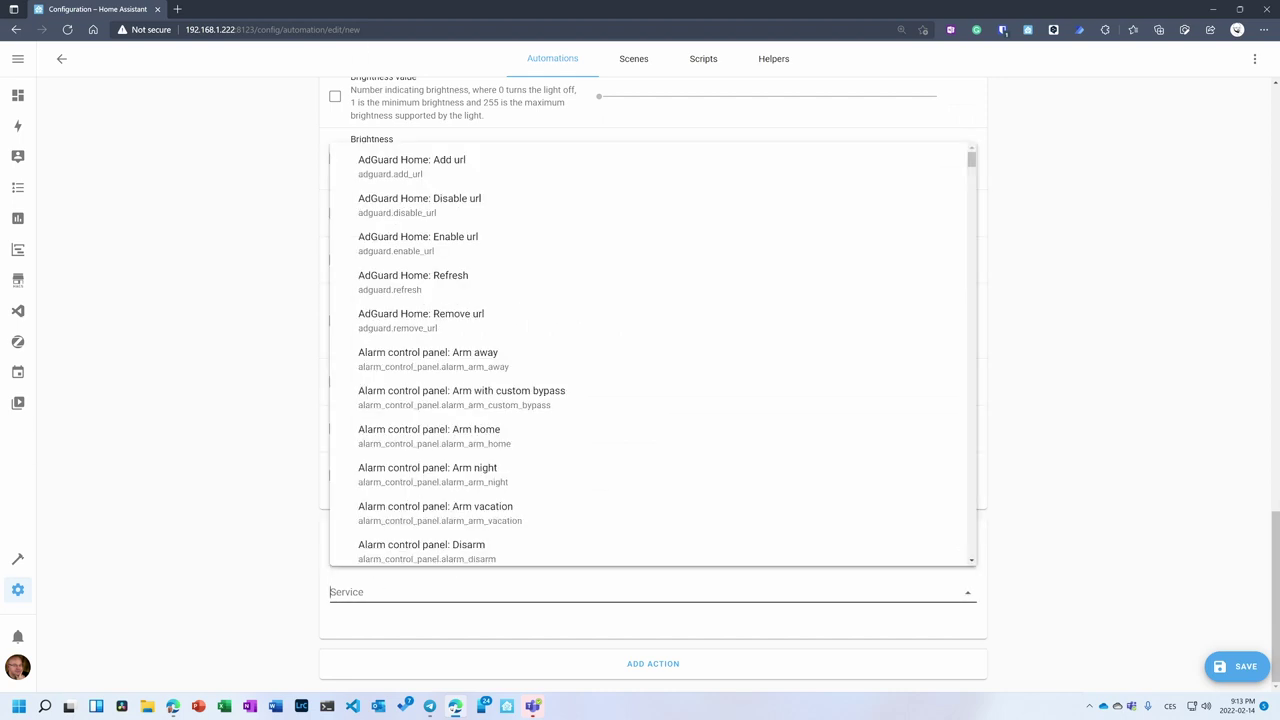
text(lig)
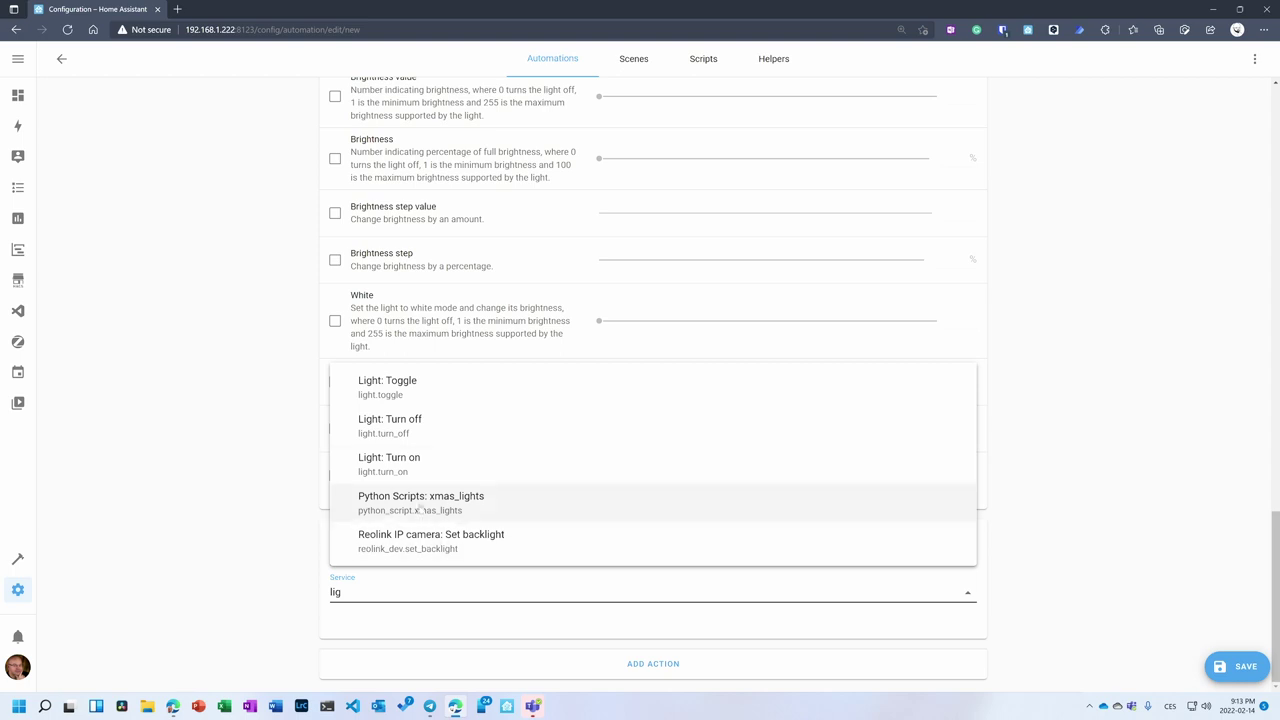
click(507, 420)
Set the Předsíň light entity as the target of the Light: Turn off action.
scroll(507, 531, down, 1)
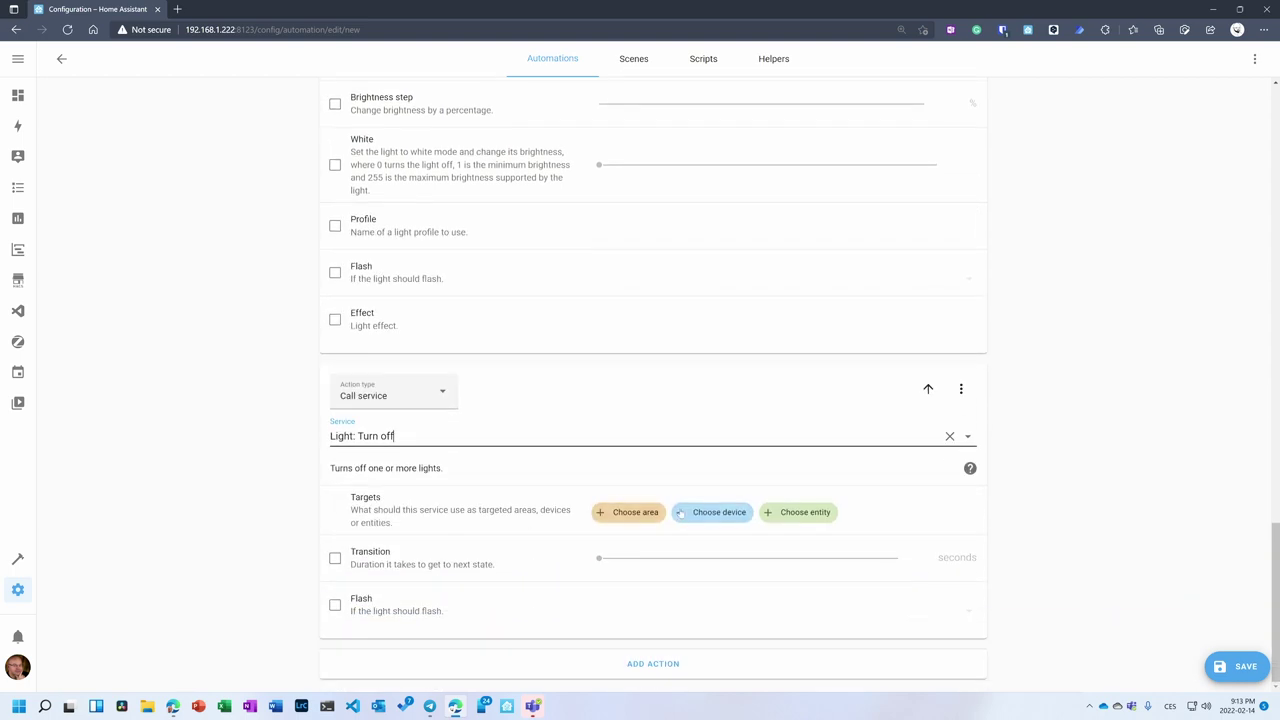
click(805, 514)
scroll(703, 398, down, 3)
scroll(703, 398, down, 1)
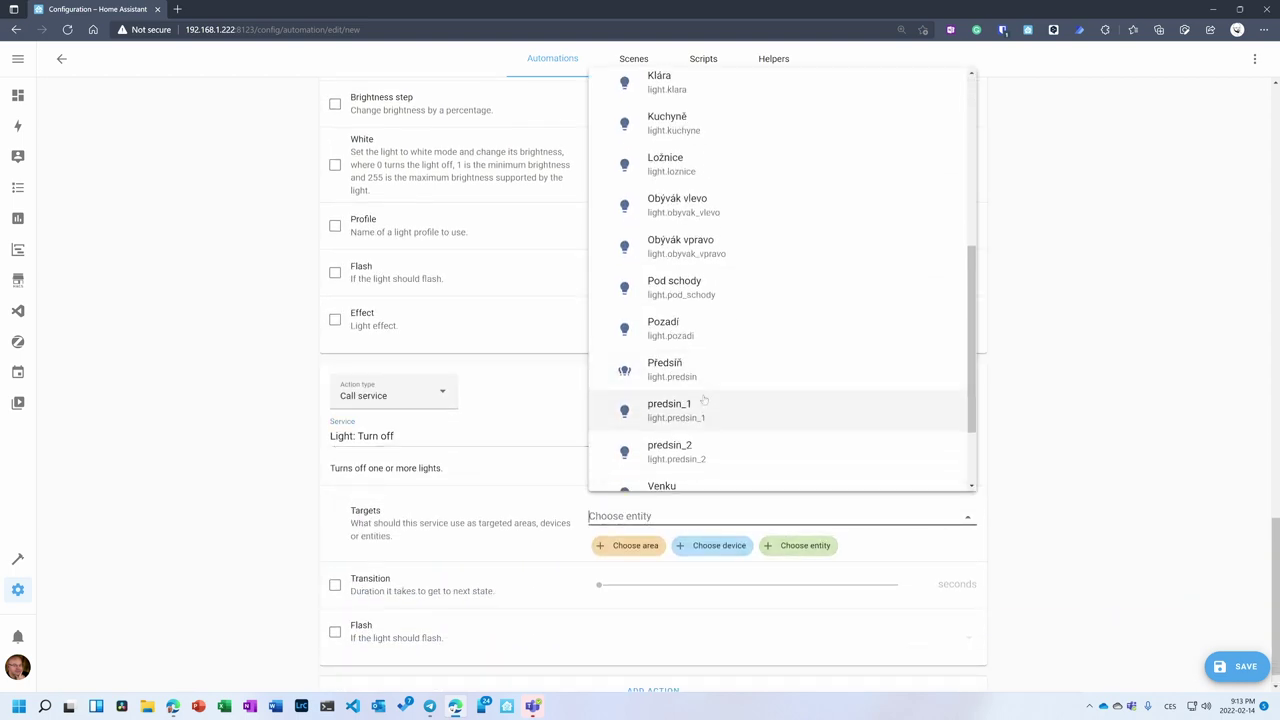
click(703, 369)
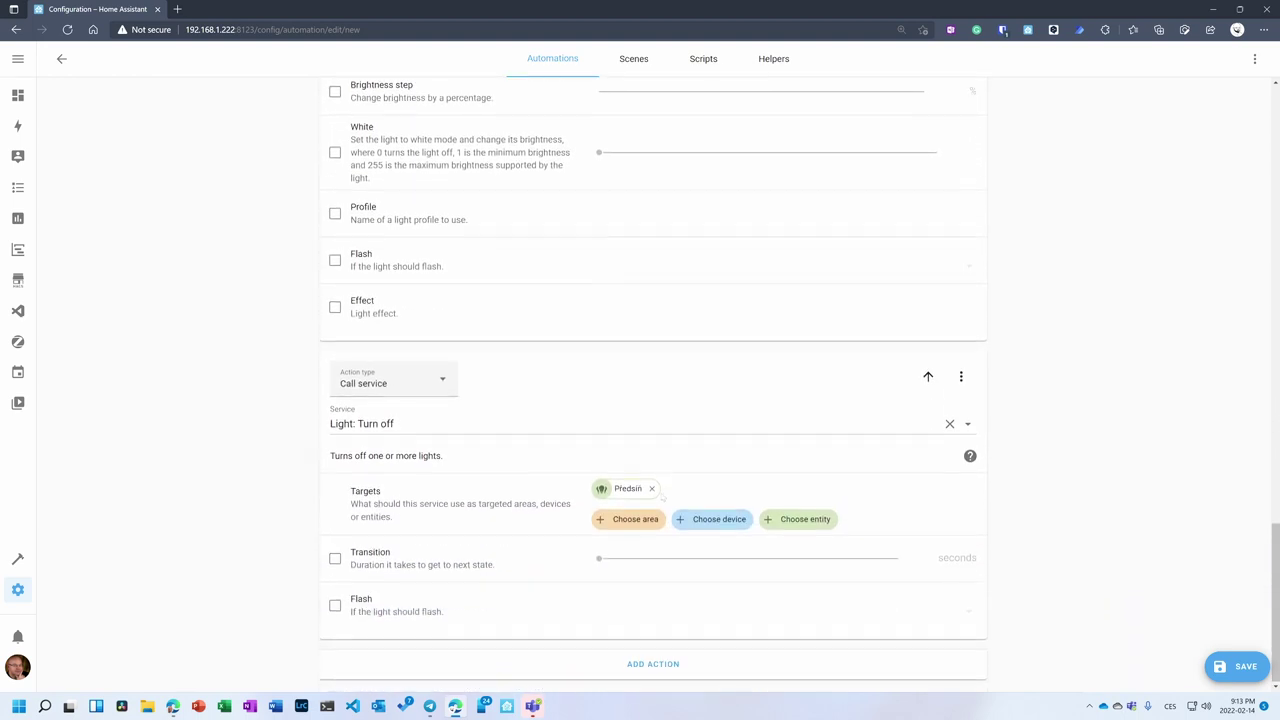
scroll(660, 496, up, 12)
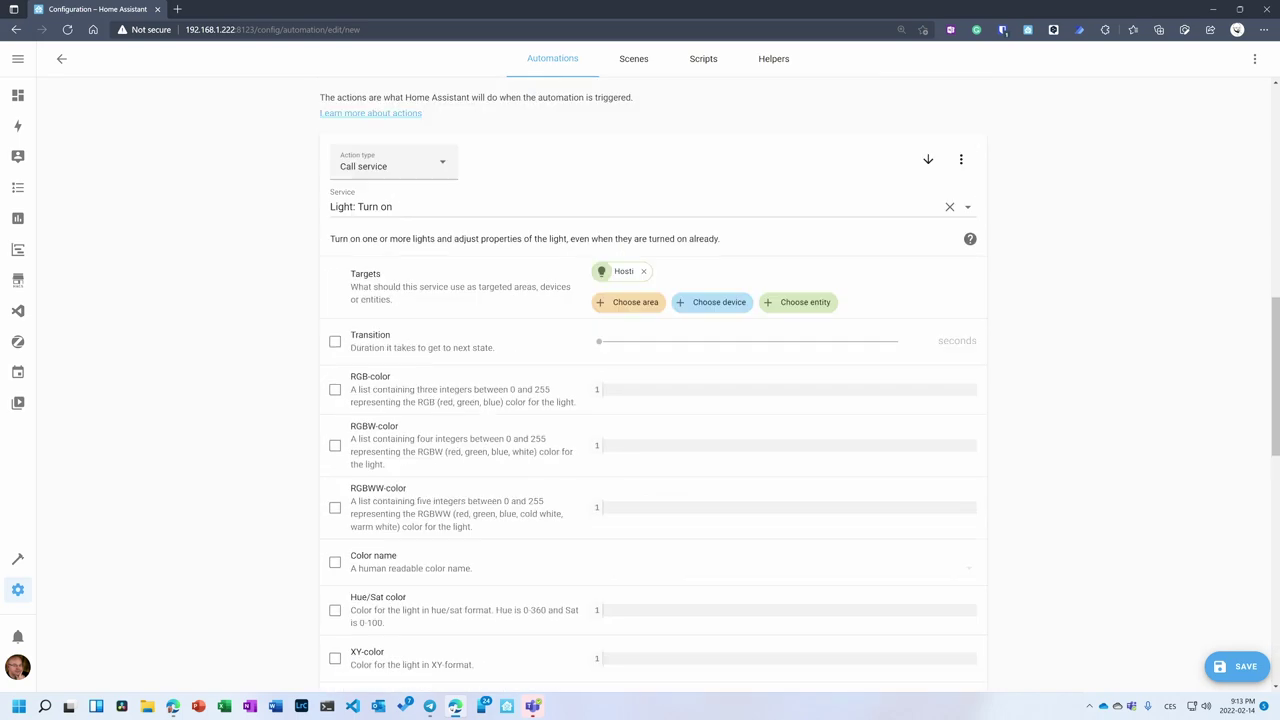
scroll(601, 438, down, 12)
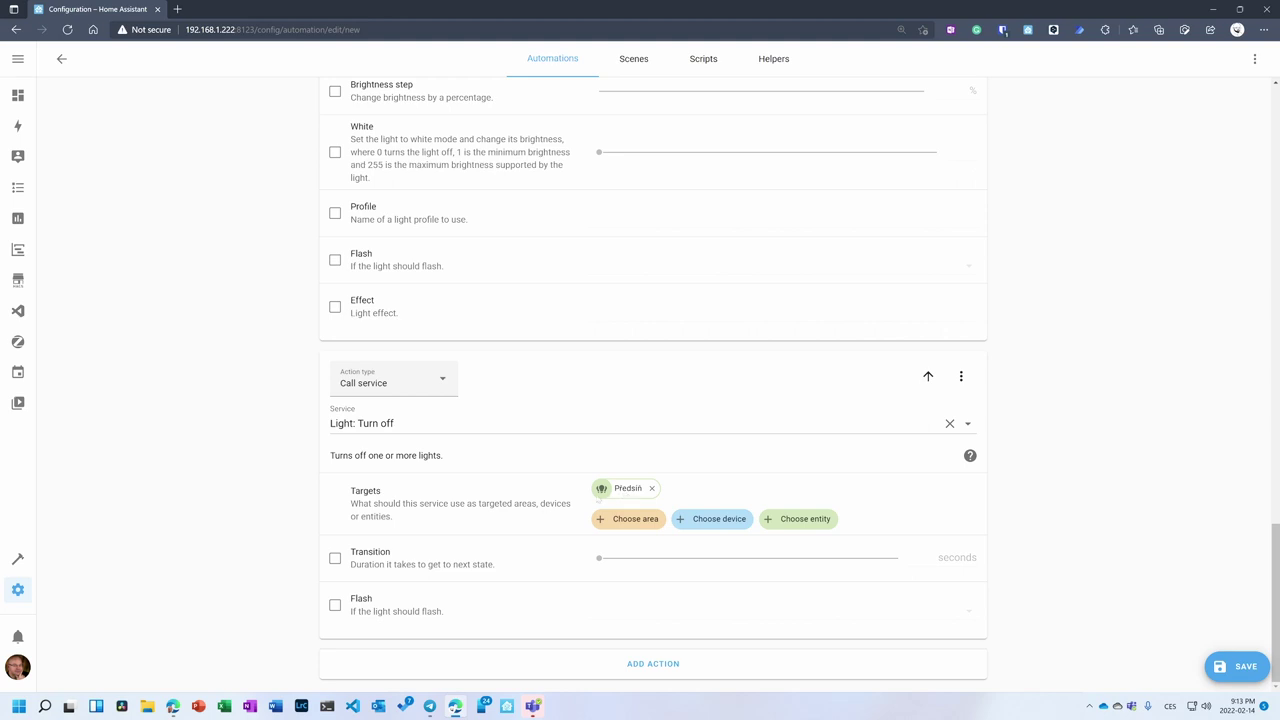
Add a Sun condition to the automation, set to before sunrise and after sunset.
scroll(641, 483, up, 15)
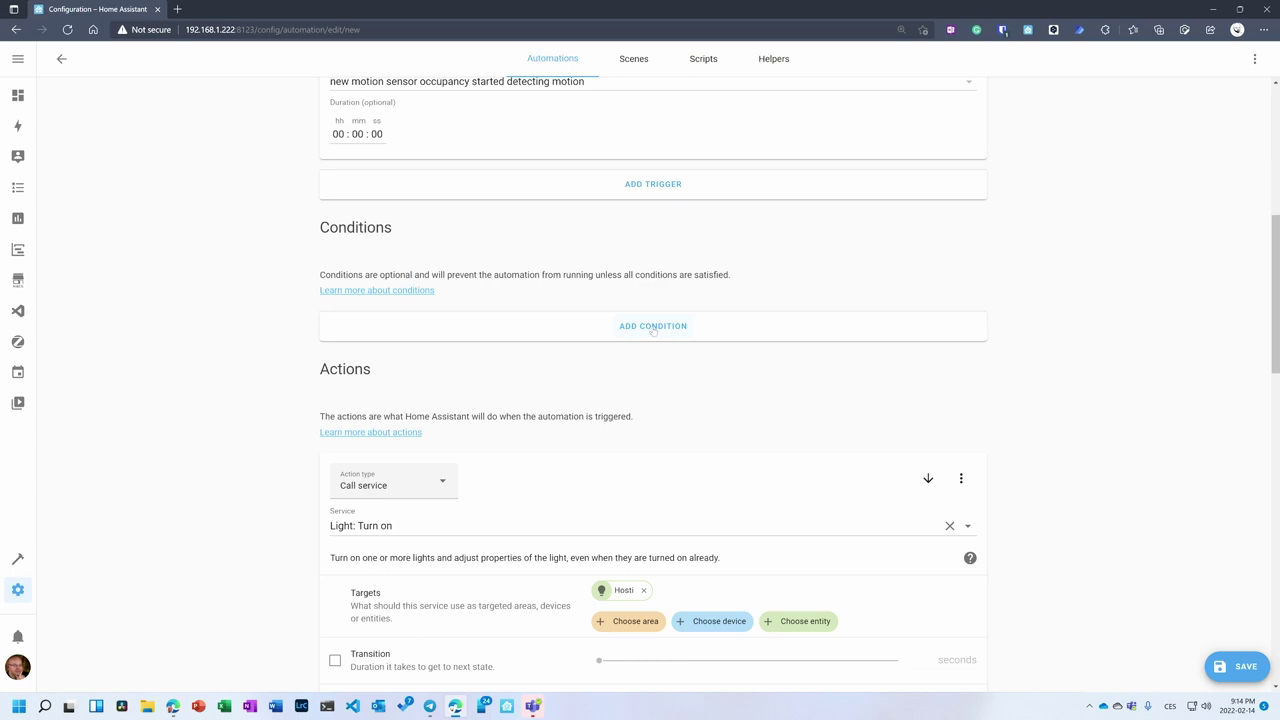
click(666, 327)
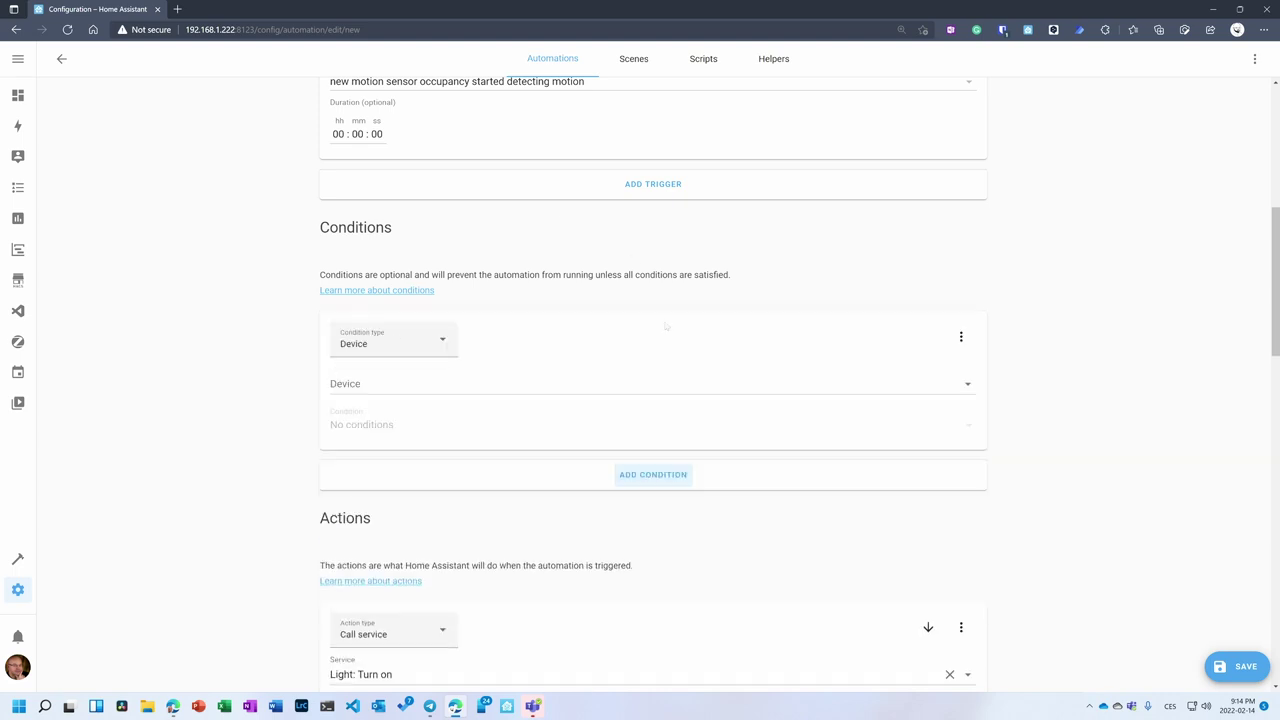
click(412, 348)
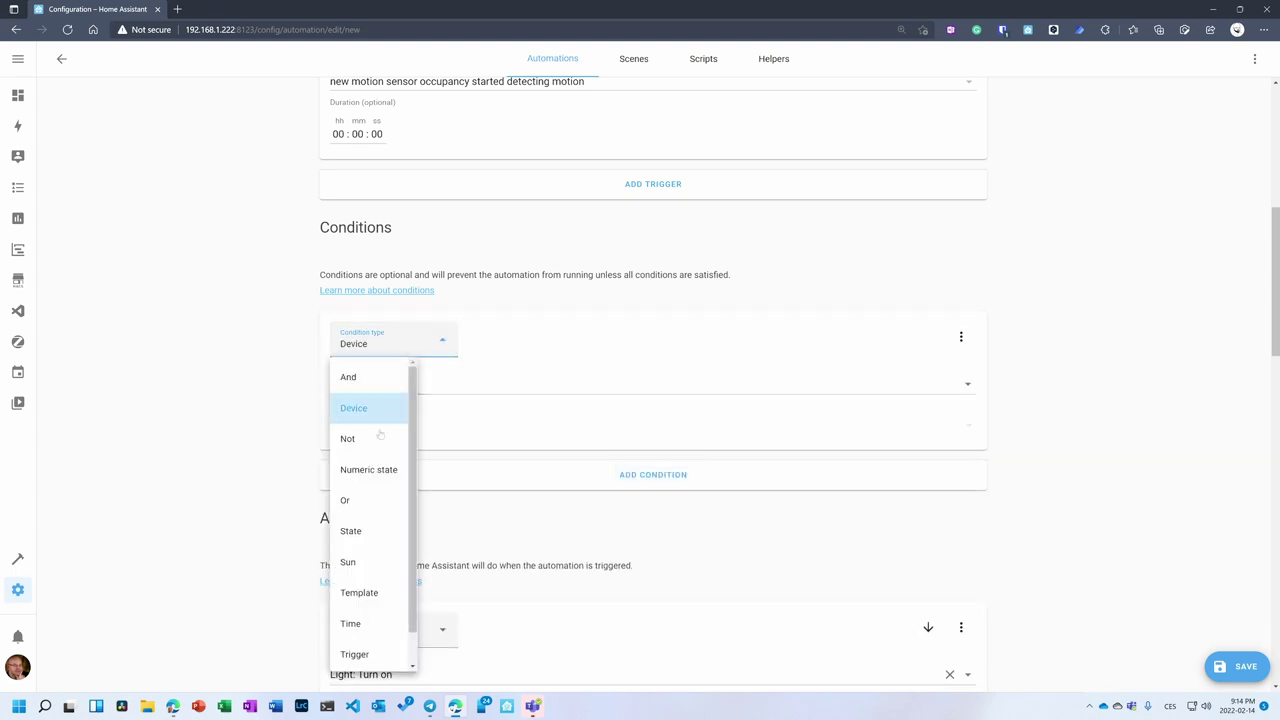
click(350, 562)
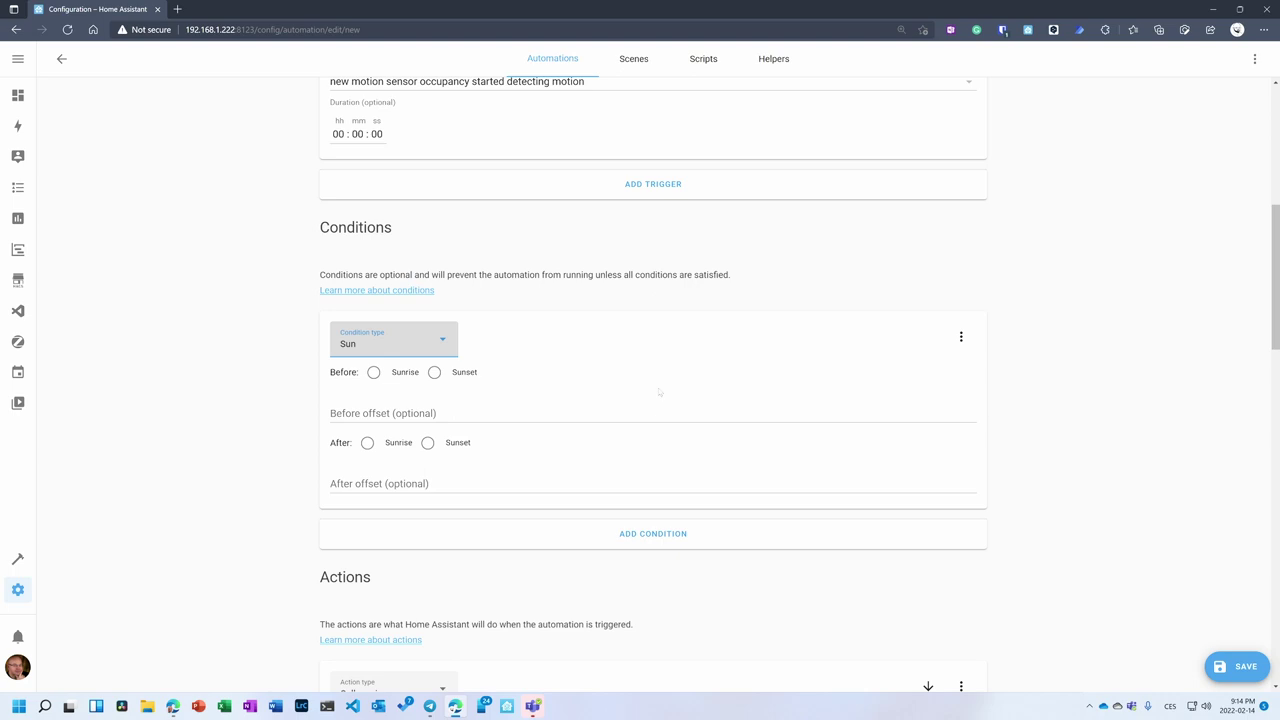
scroll(659, 392, down, 1)
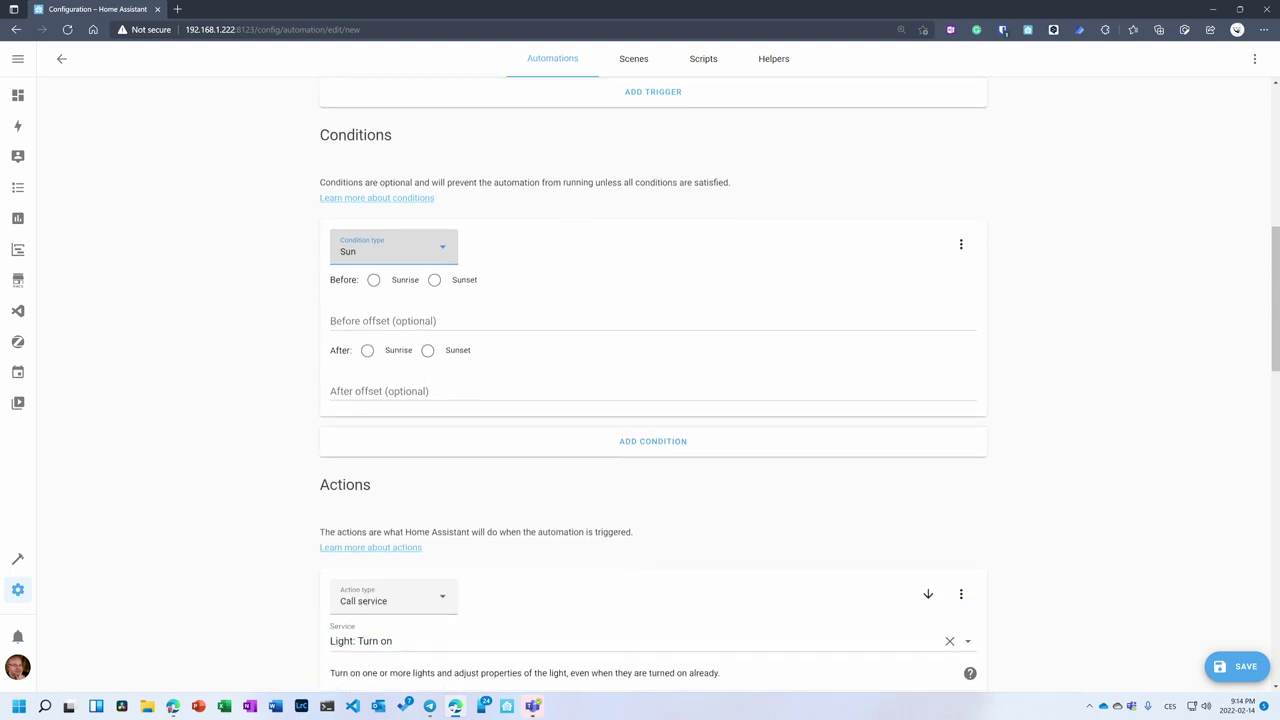
click(372, 283)
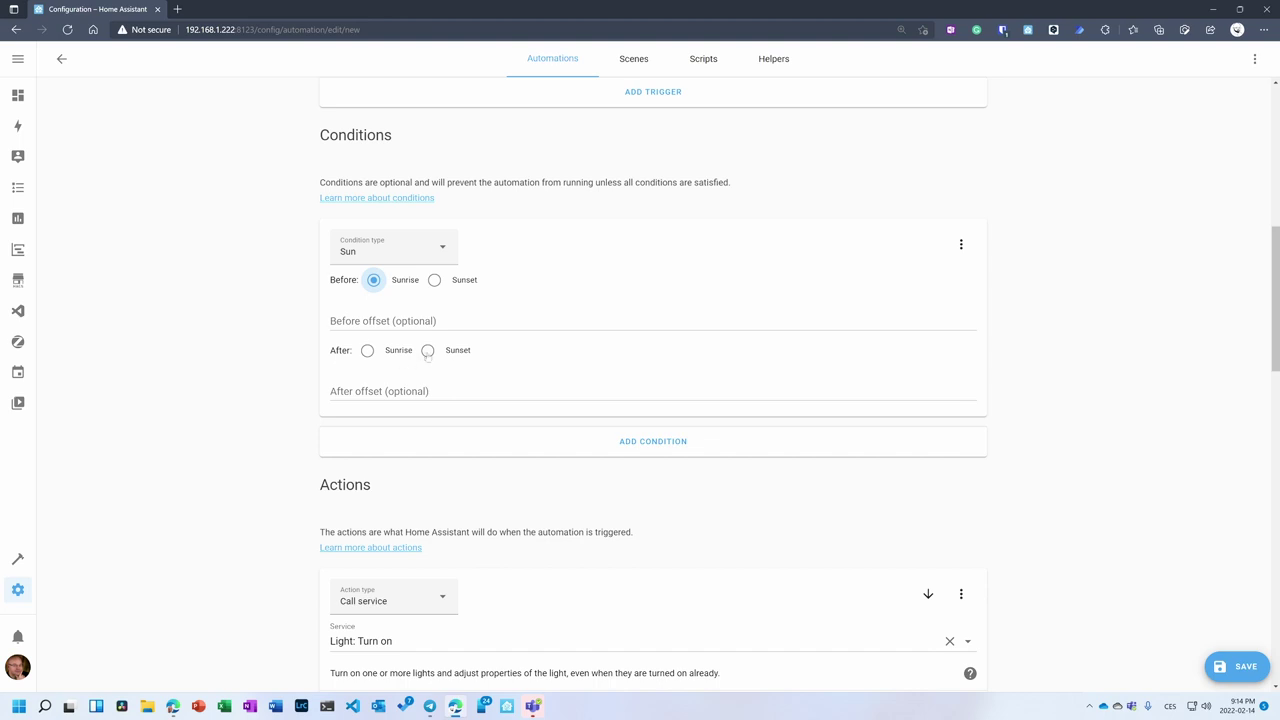
click(428, 351)
Check the automation's trigger, condition and both light actions, and save the automation.
scroll(450, 252, up, 4)
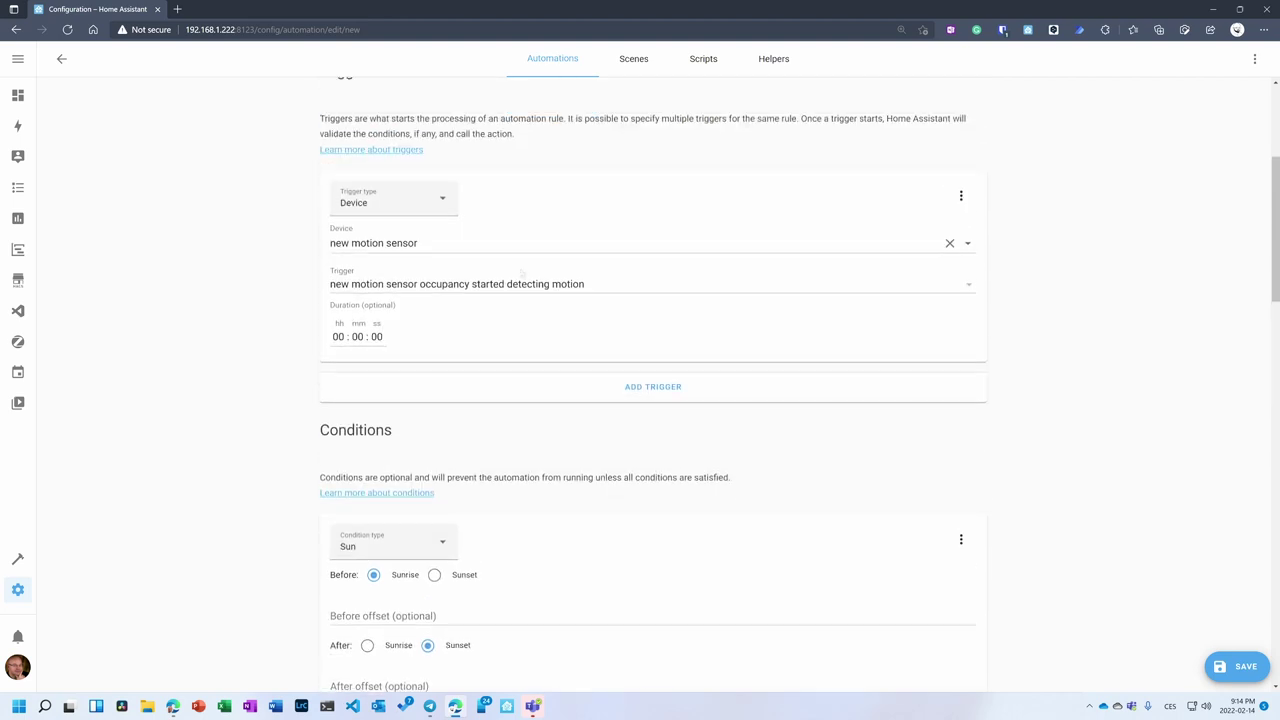
scroll(535, 427, down, 3)
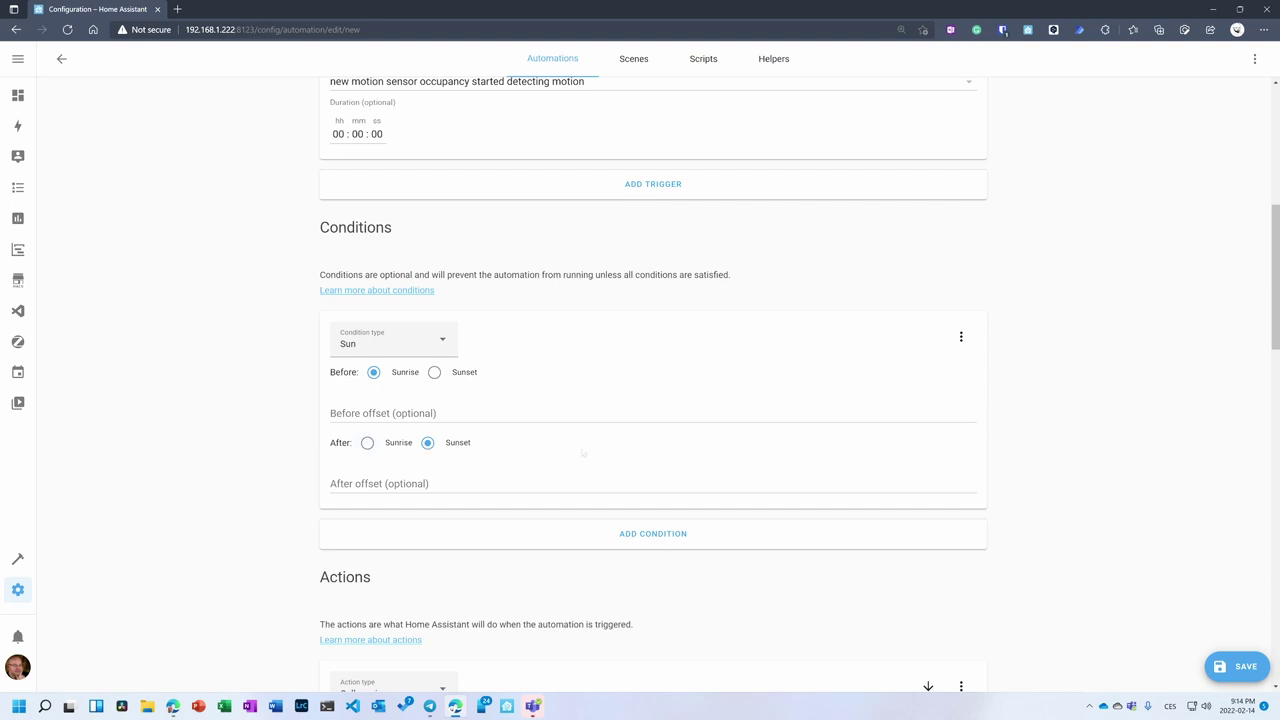
scroll(407, 449, down, 3)
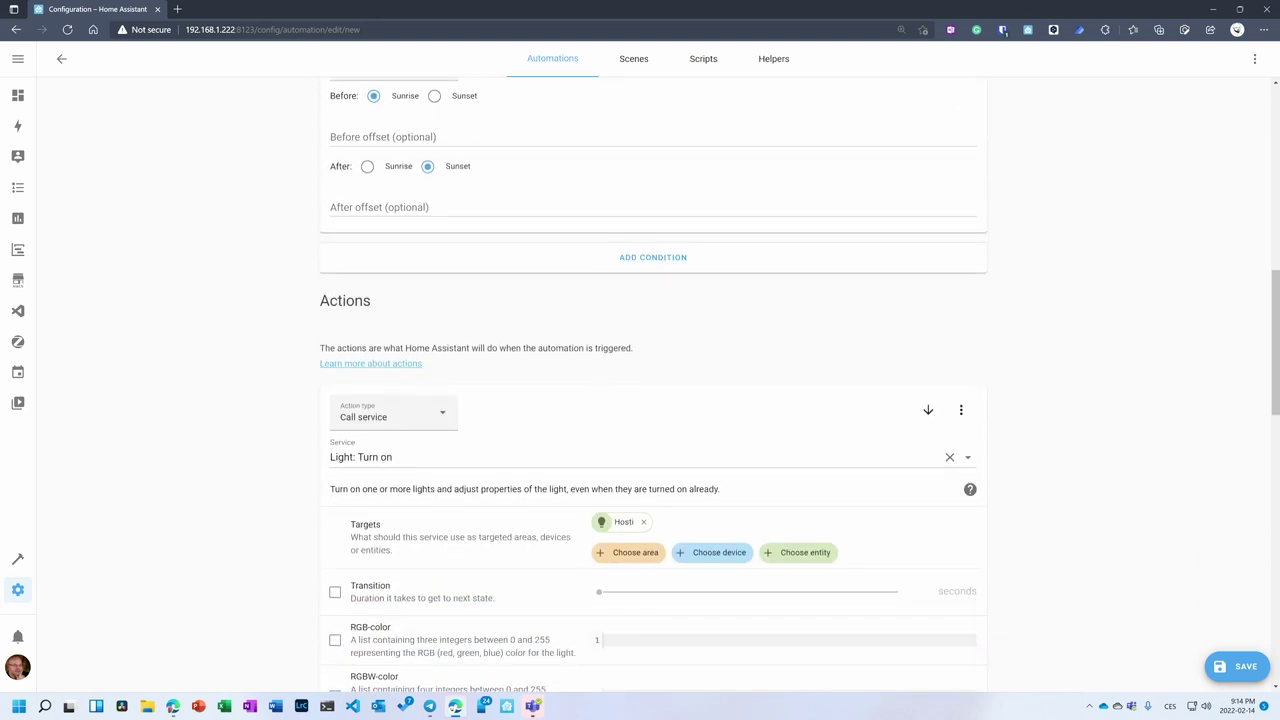
scroll(591, 460, down, 1)
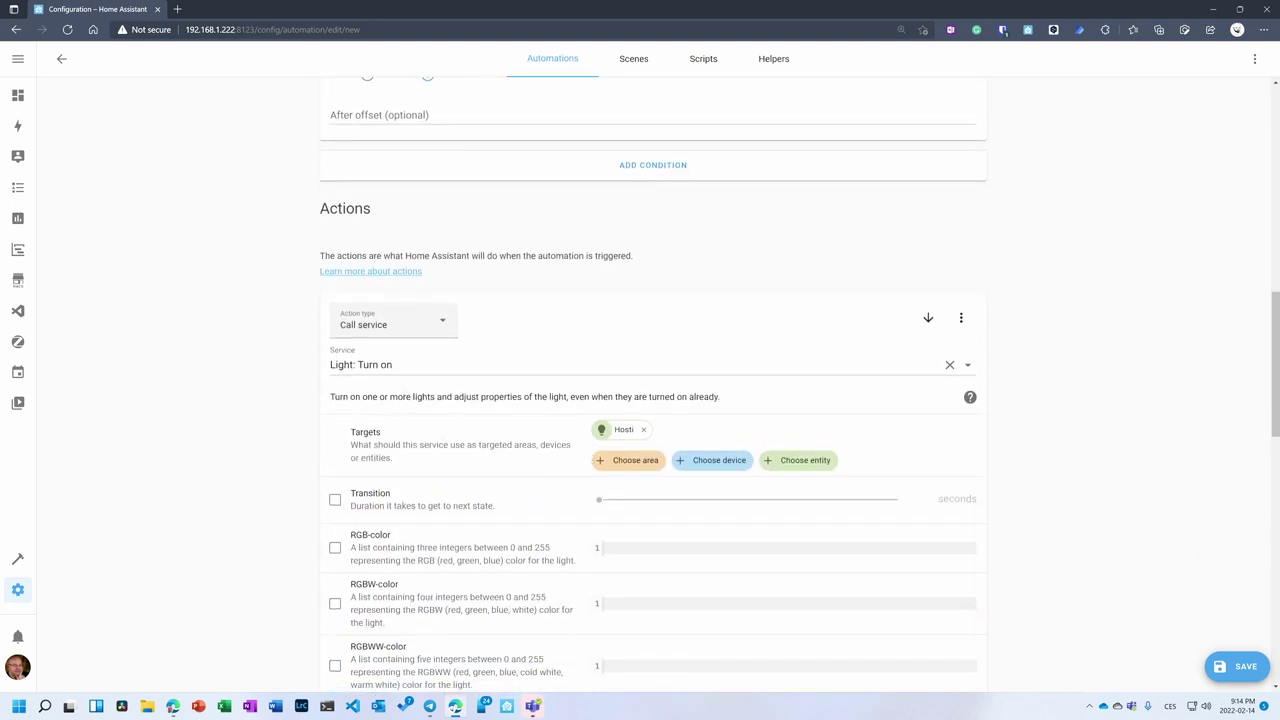
scroll(614, 352, down, 1)
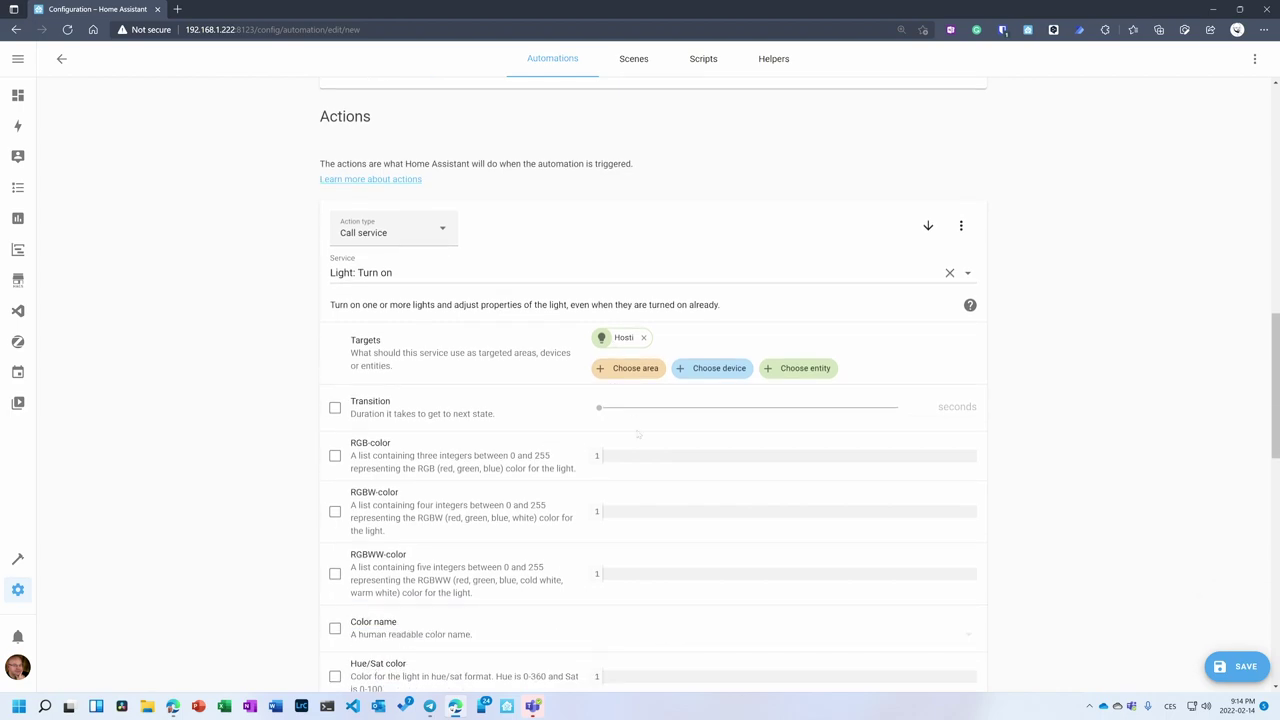
scroll(638, 434, down, 10)
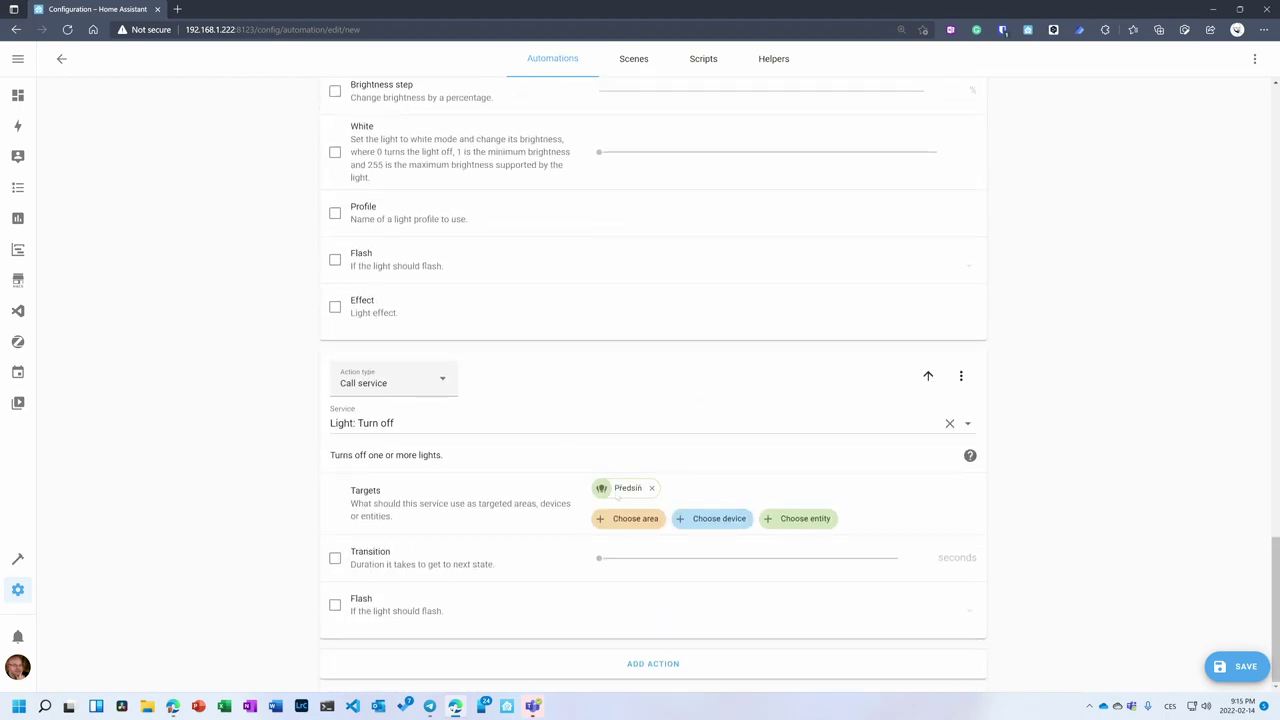
click(1238, 666)
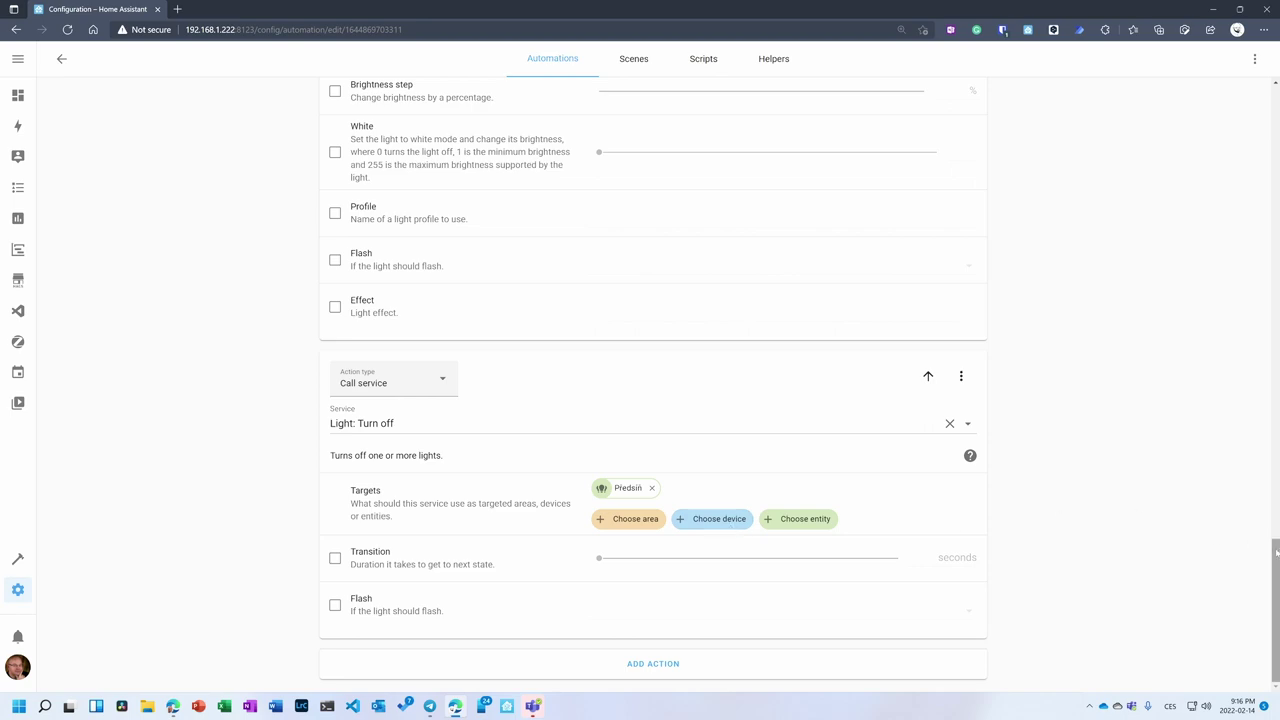
scroll(1275, 600, up, 1)
drag(1274, 524, 1270, 142)
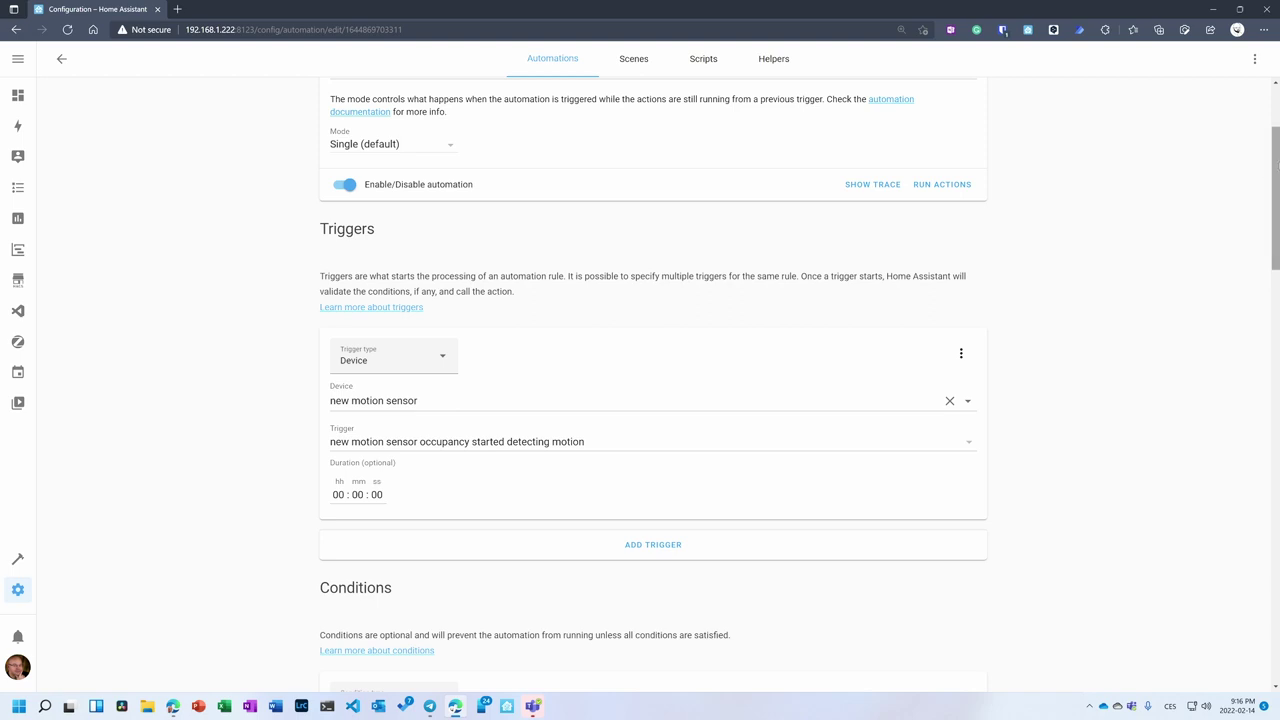
scroll(1268, 150, up, 2)
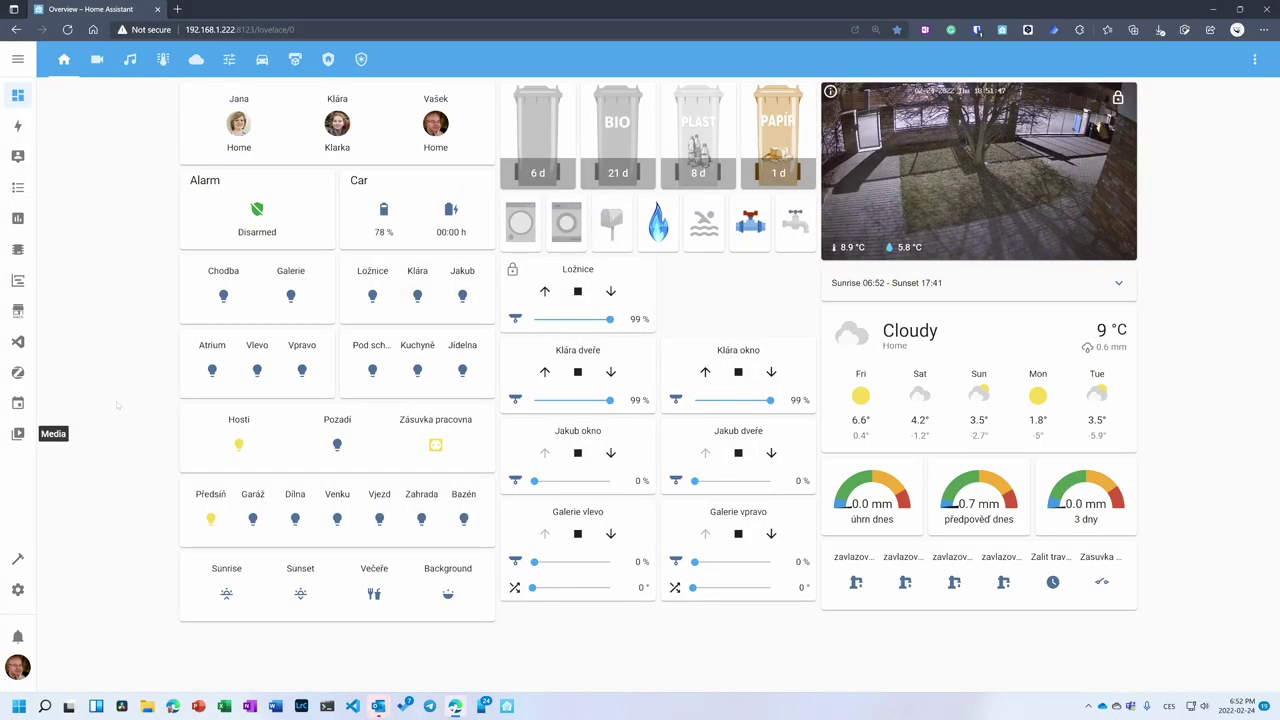
Open the list of automations from the configuration and search it for "new".
click(17, 589)
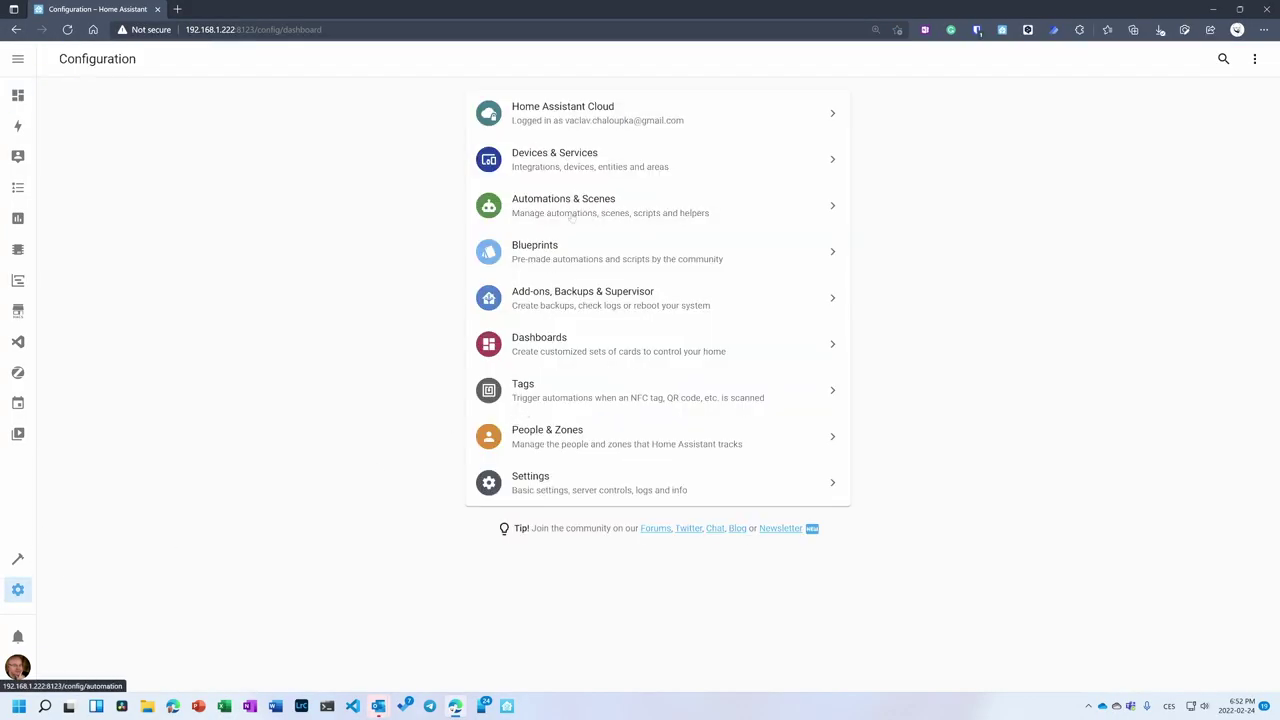
click(563, 212)
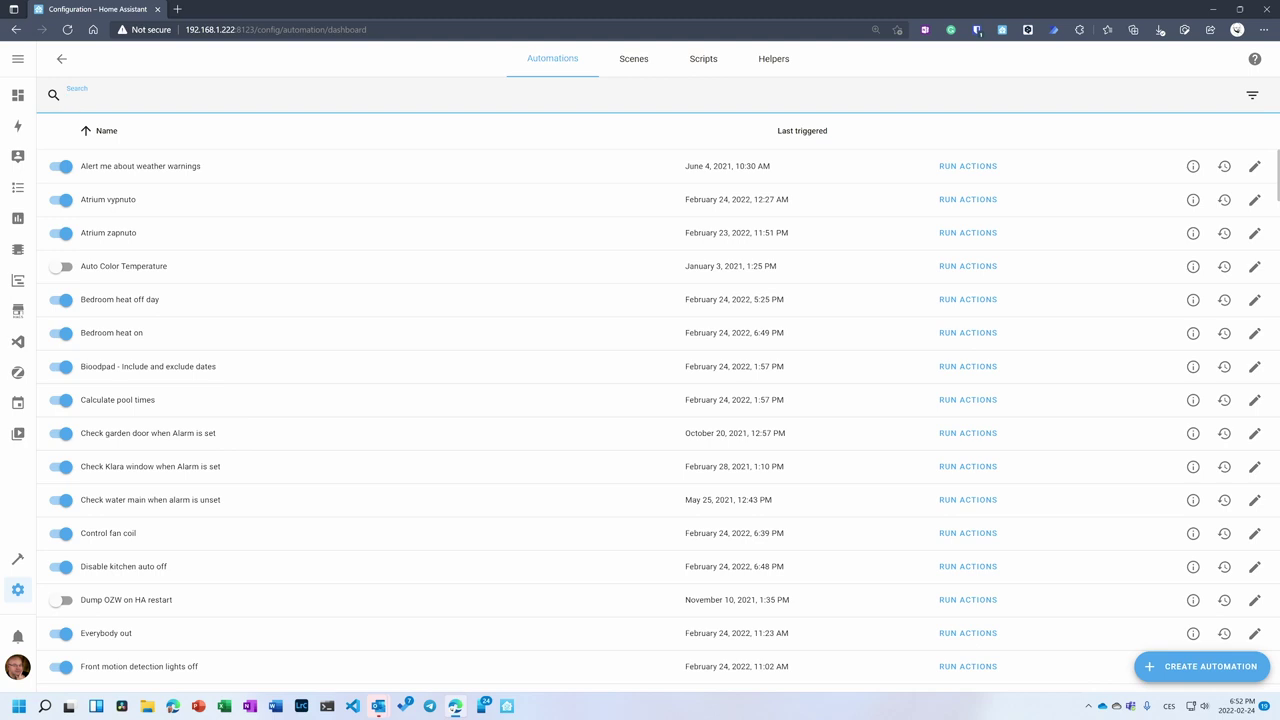
text(new)
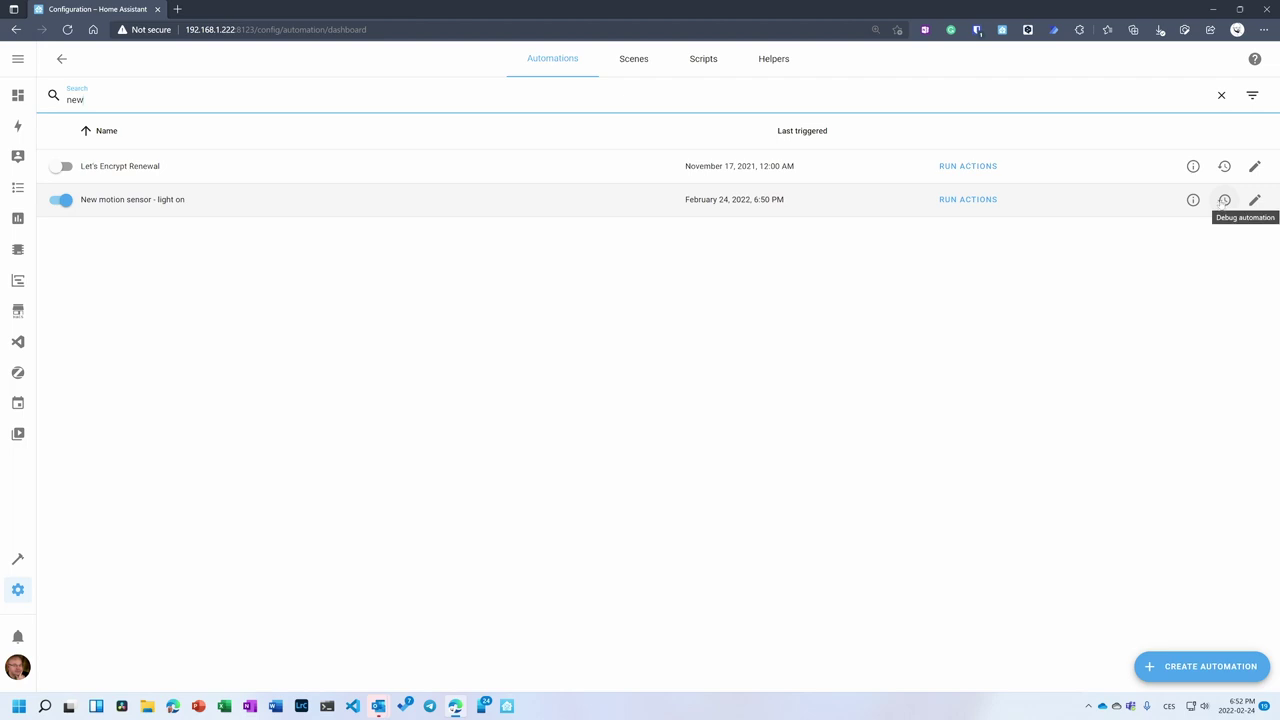
Open the devices of the MQTT core-mosquitto integration and search them for "new".
click(17, 589)
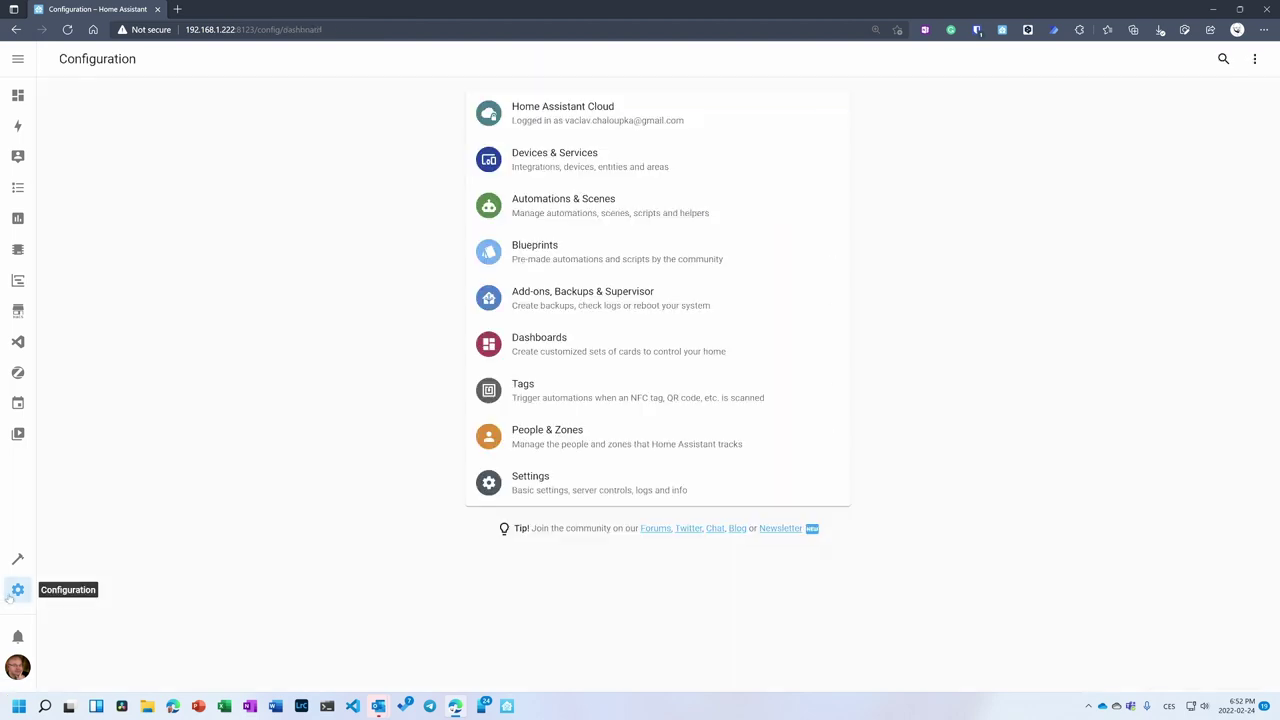
click(565, 160)
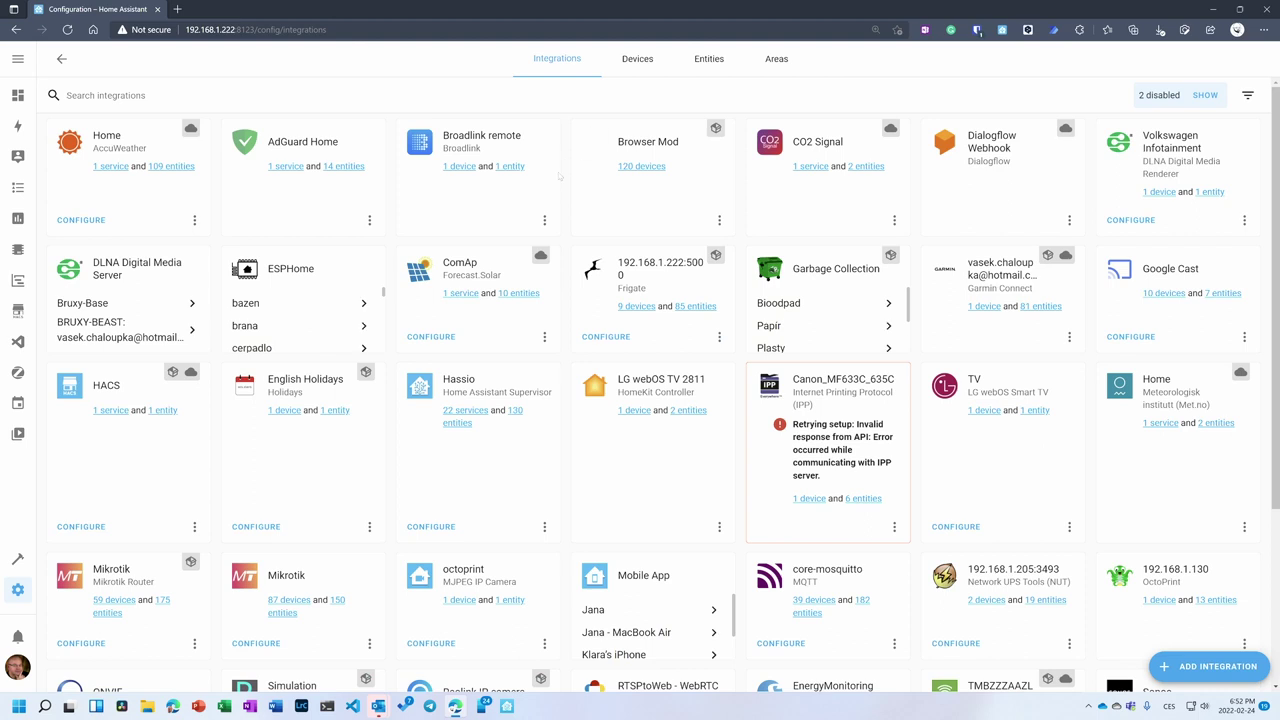
click(809, 600)
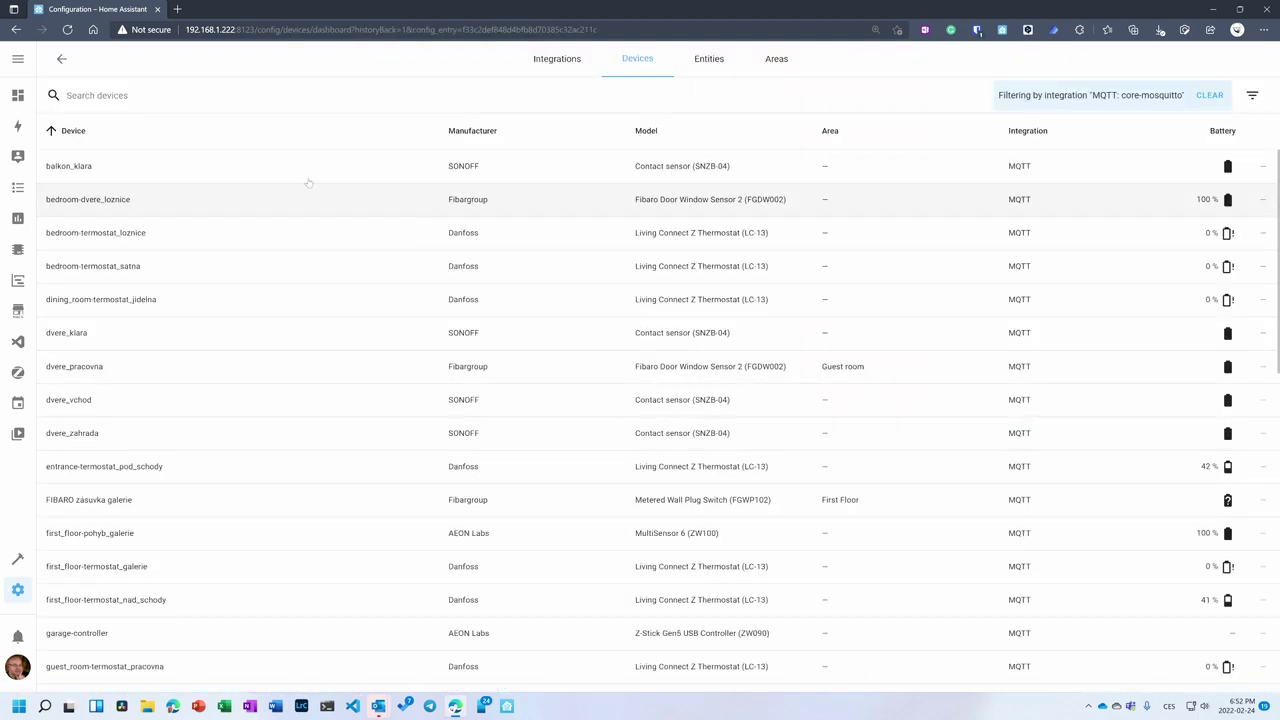
click(110, 95)
text(new)
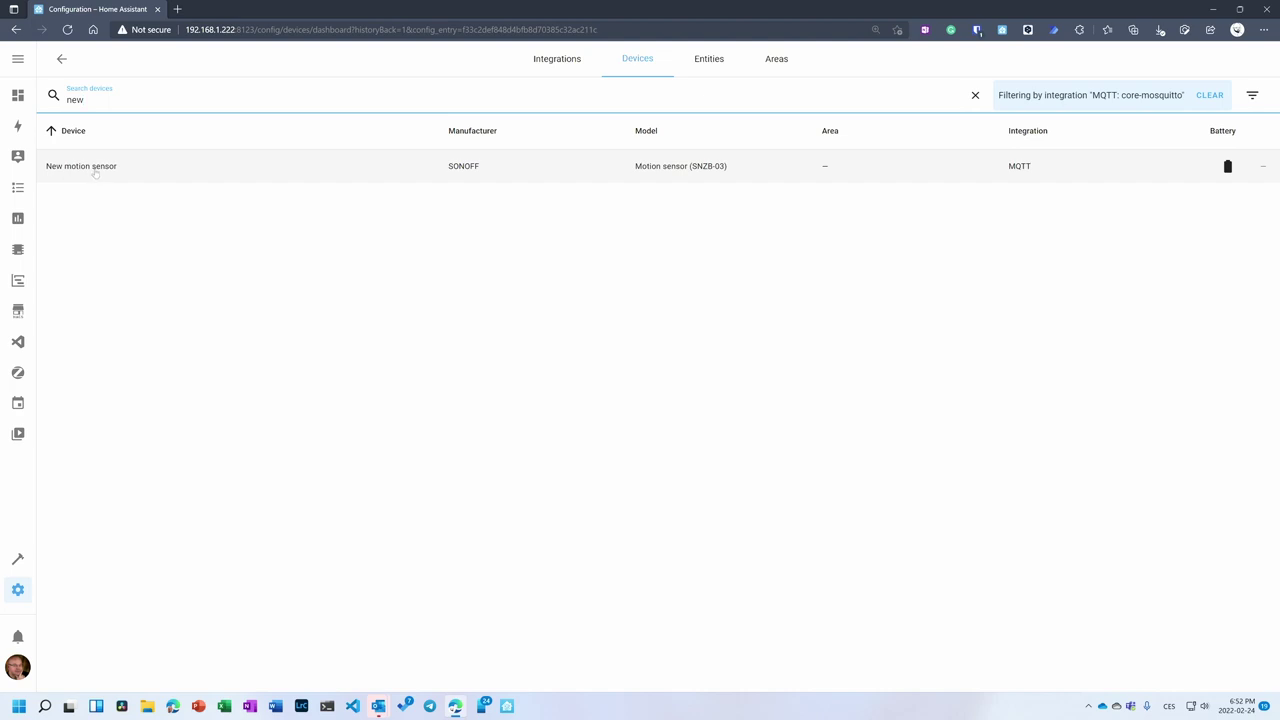
Open the "New motion sensor - light on" automation from the new motion sensor device and display its trace.
click(96, 170)
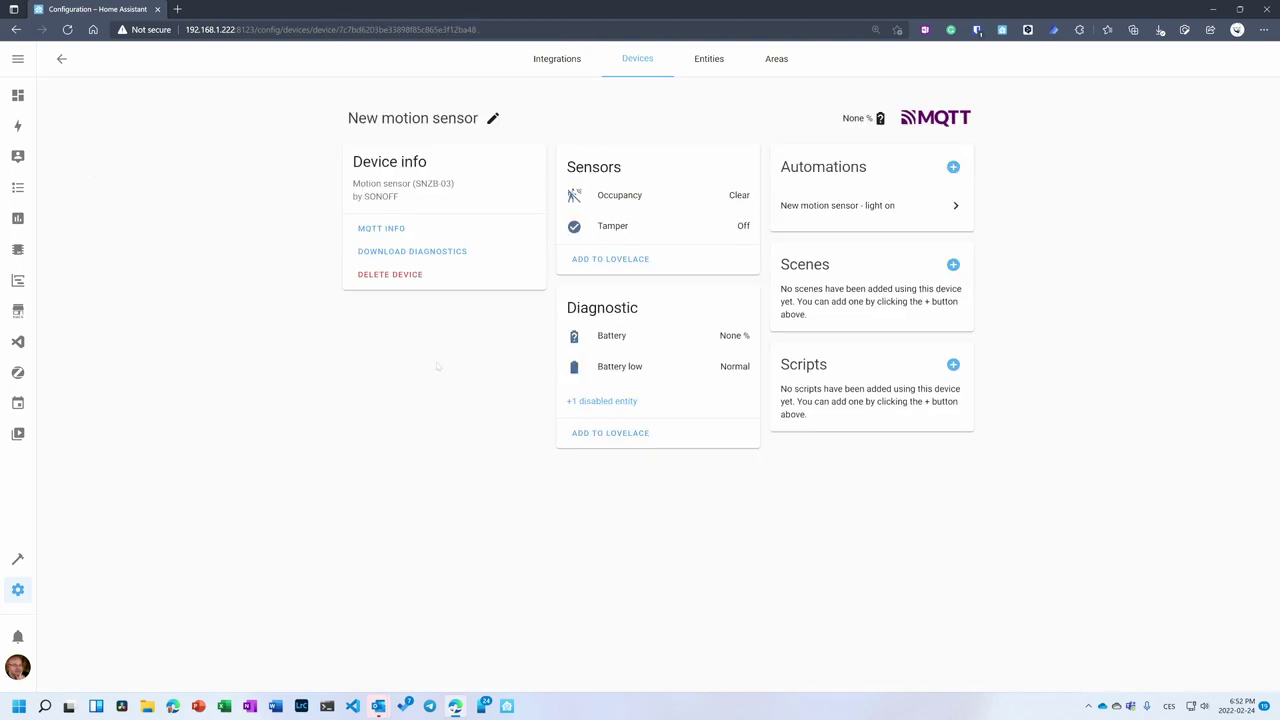
click(876, 208)
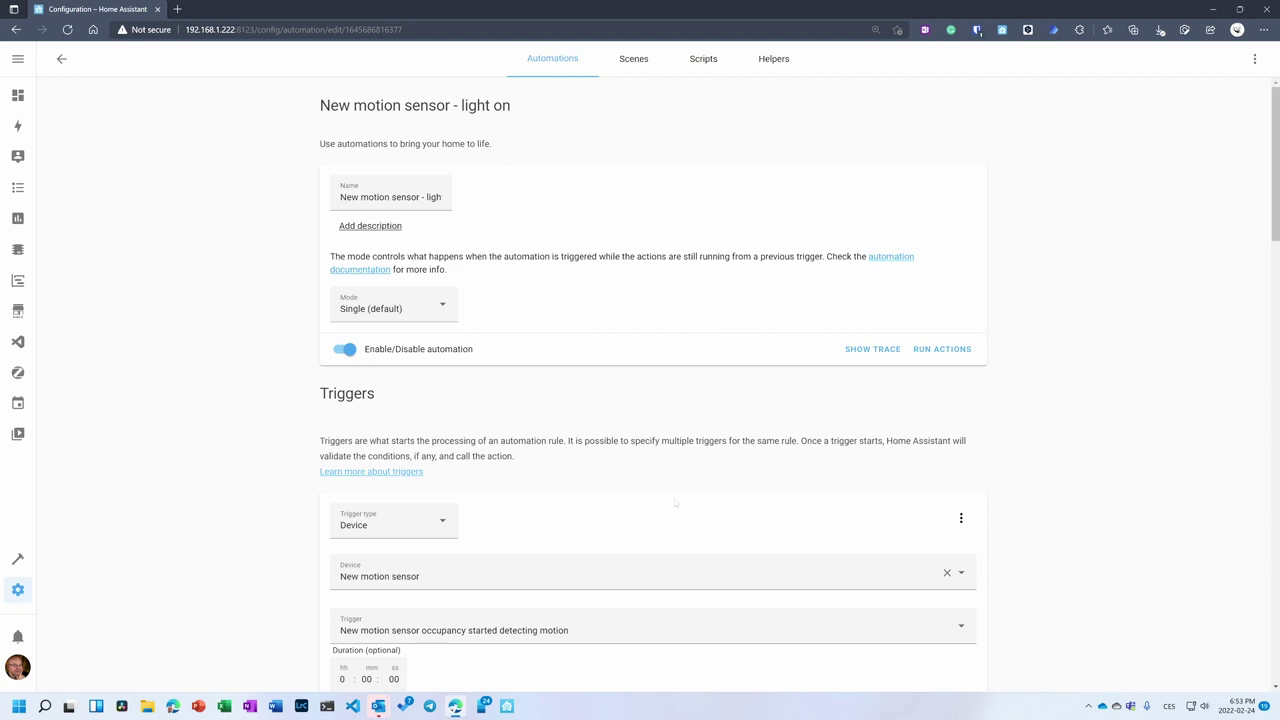
click(869, 352)
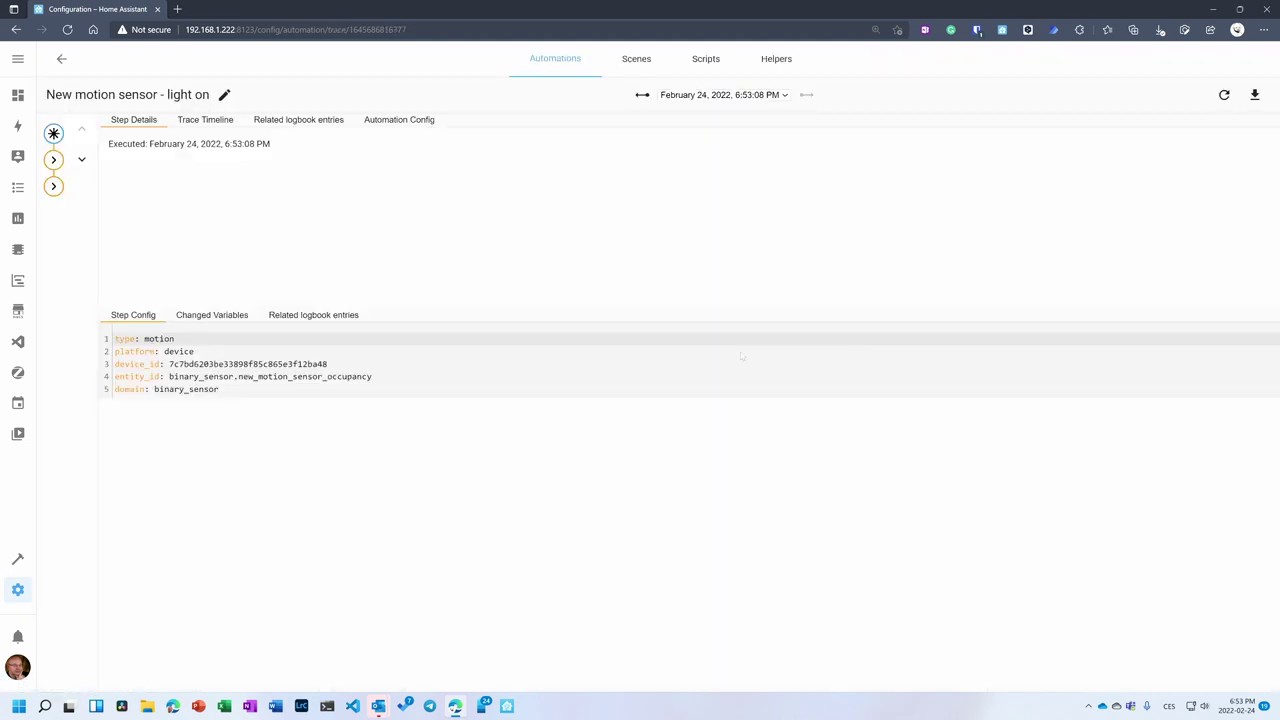
Examine the 6:50:39 PM run's trace: the trigger's changed variables, both light actions and the automation config.
click(642, 94)
click(210, 315)
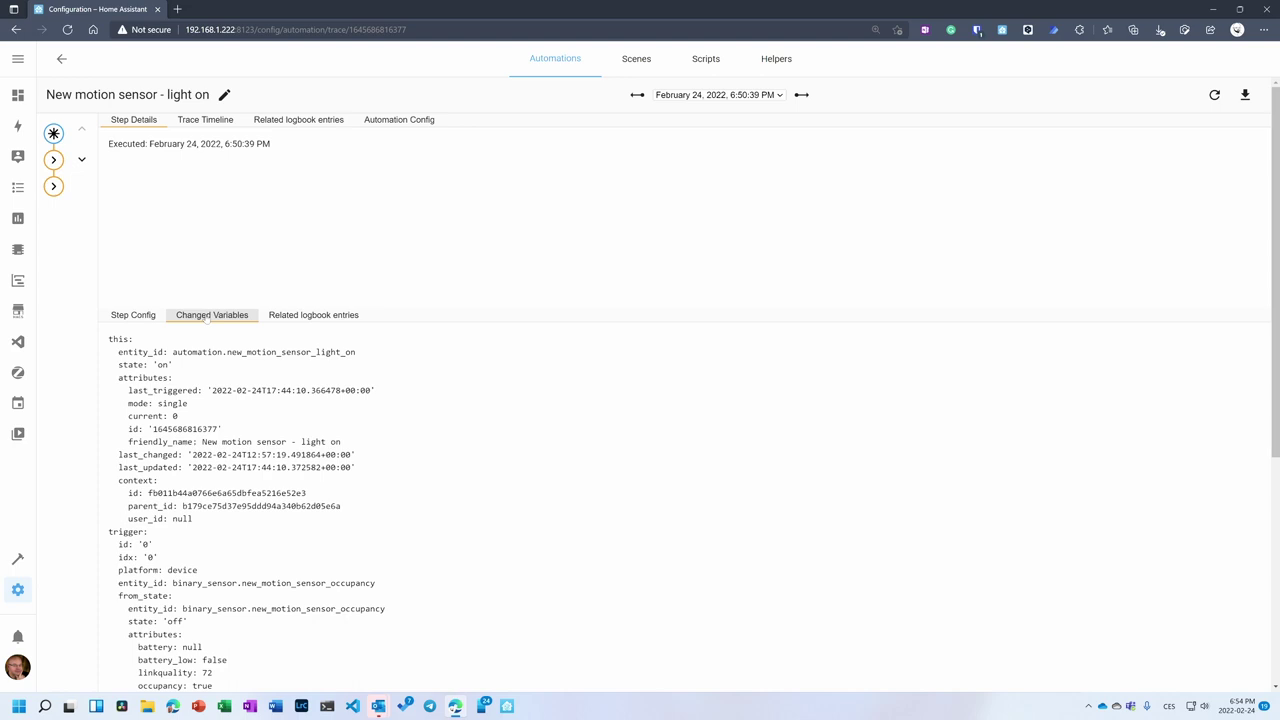
click(53, 186)
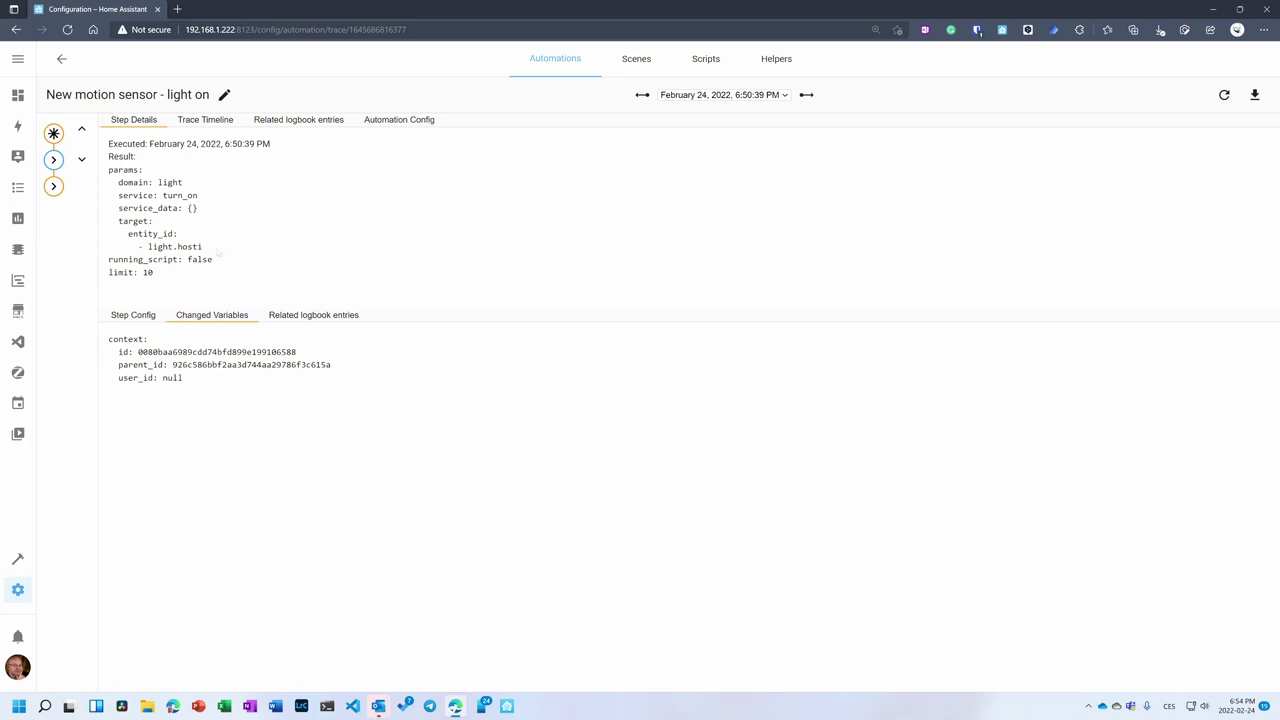
click(54, 159)
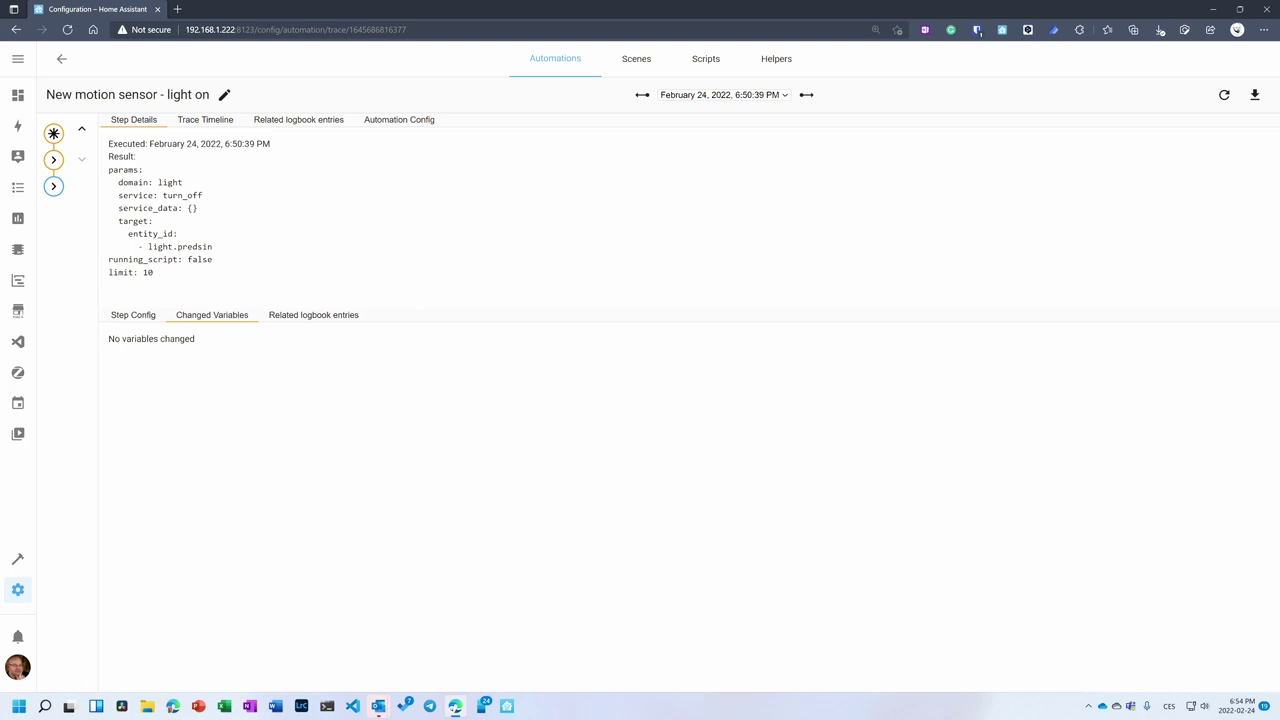
click(134, 316)
click(399, 119)
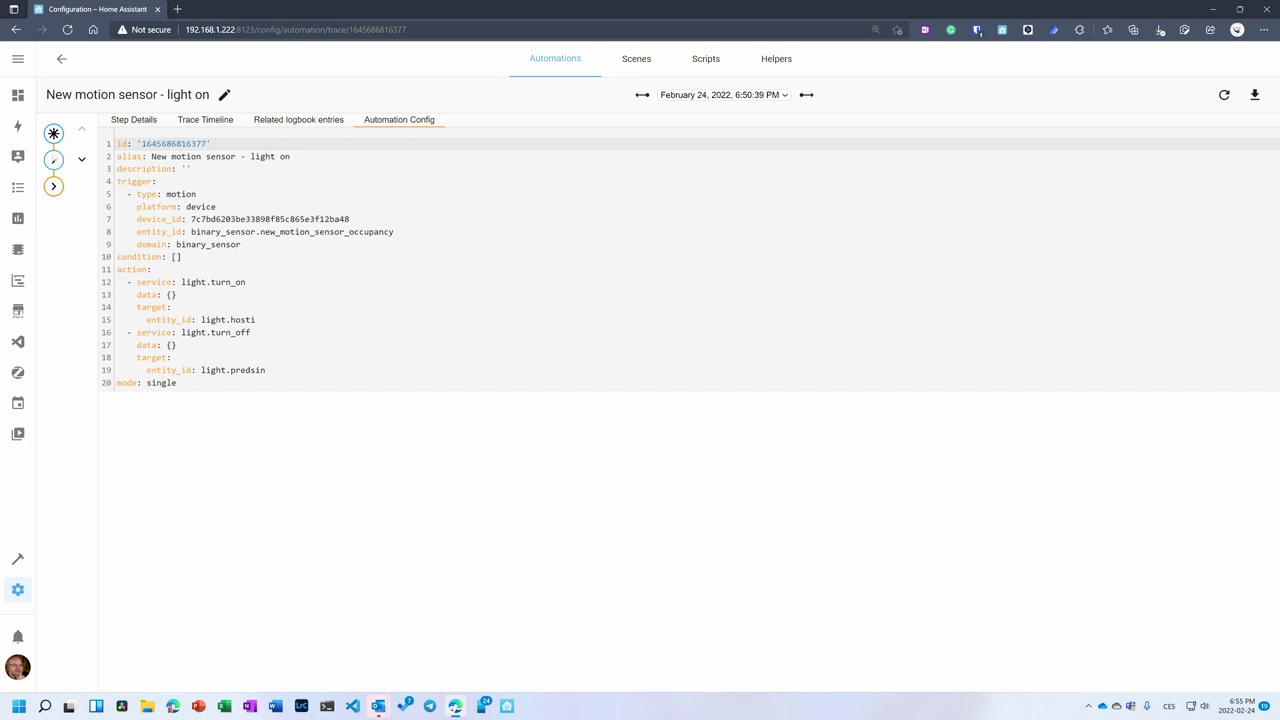
click(54, 186)
Search the automations for "hol" and open the trace of the Move on holiday automation.
click(17, 590)
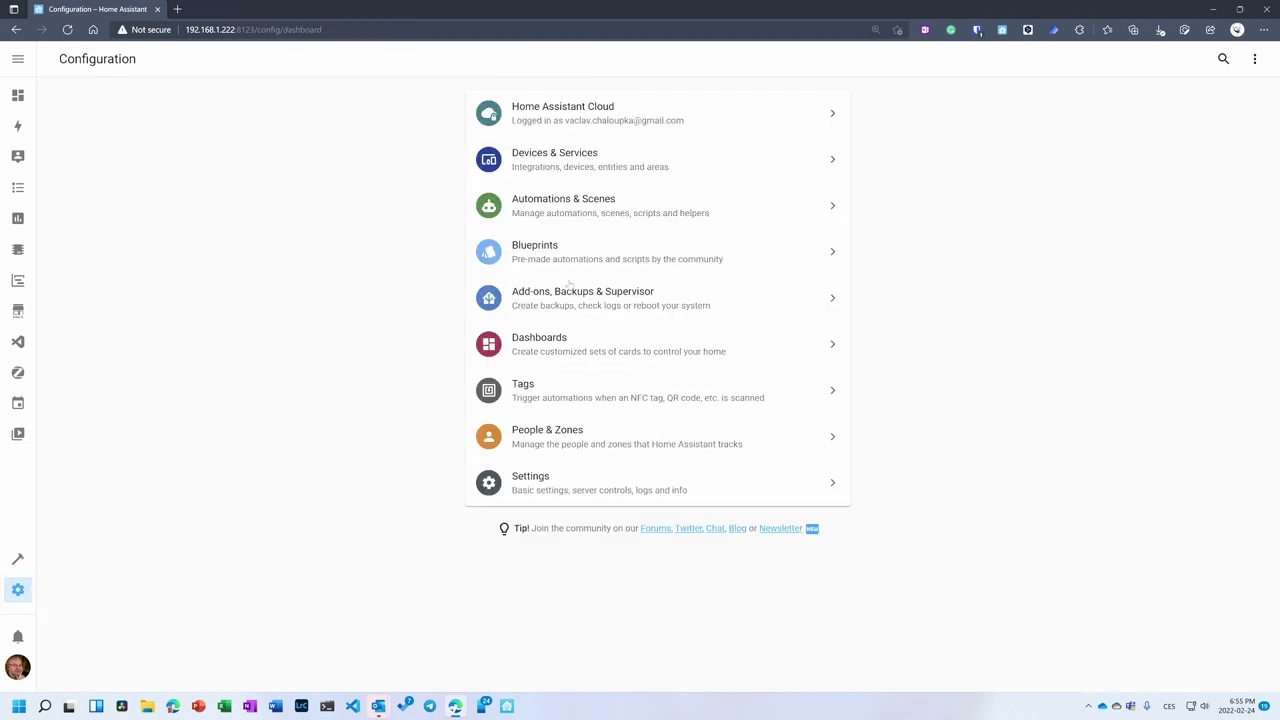
click(563, 205)
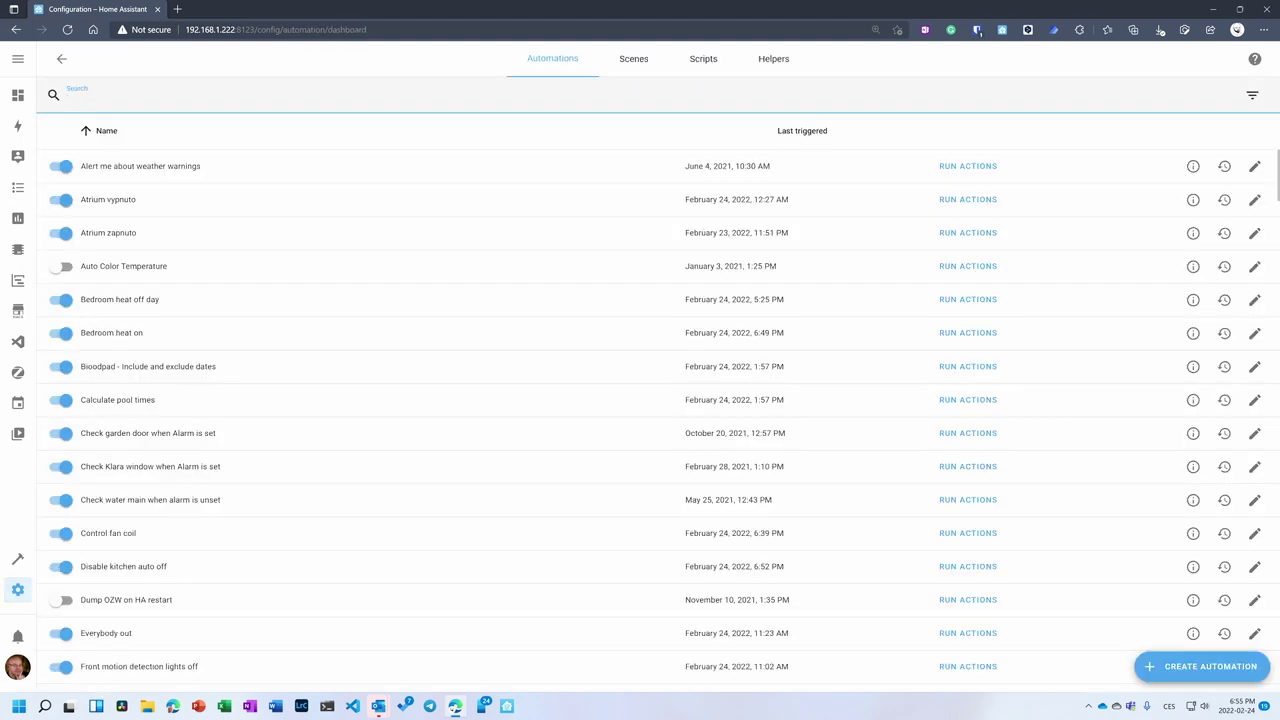
text(h)
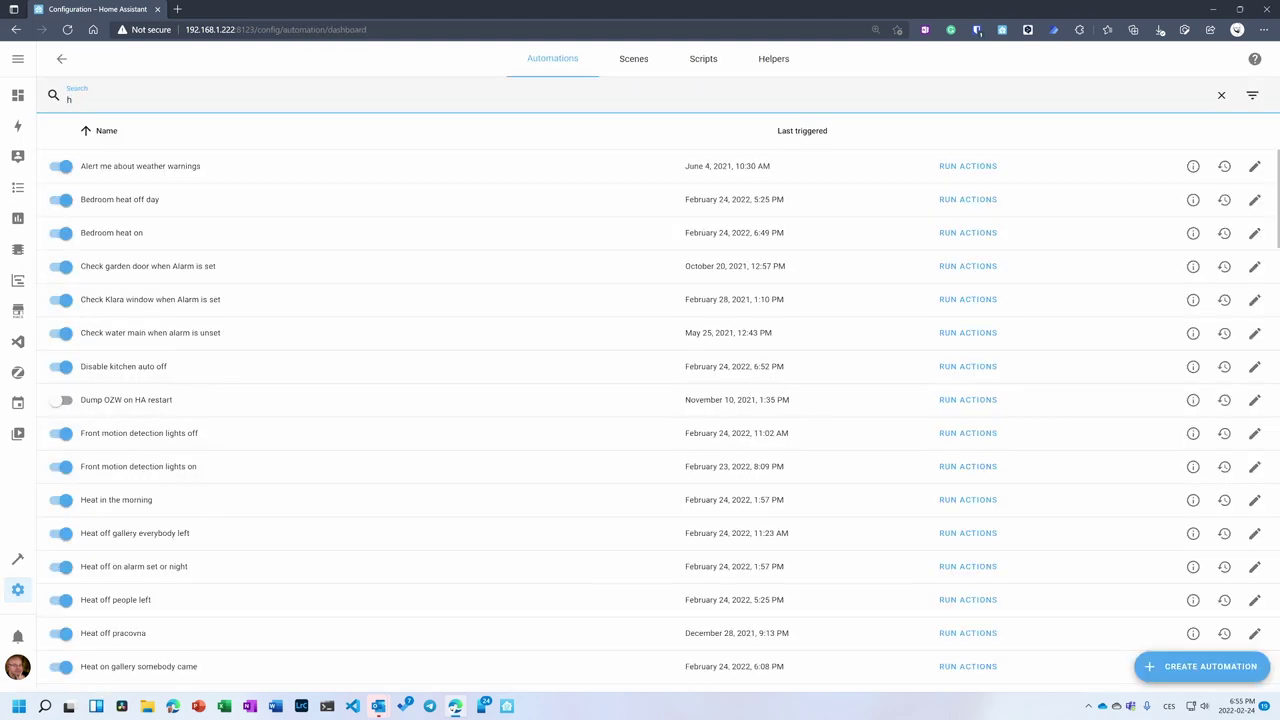
text(ol)
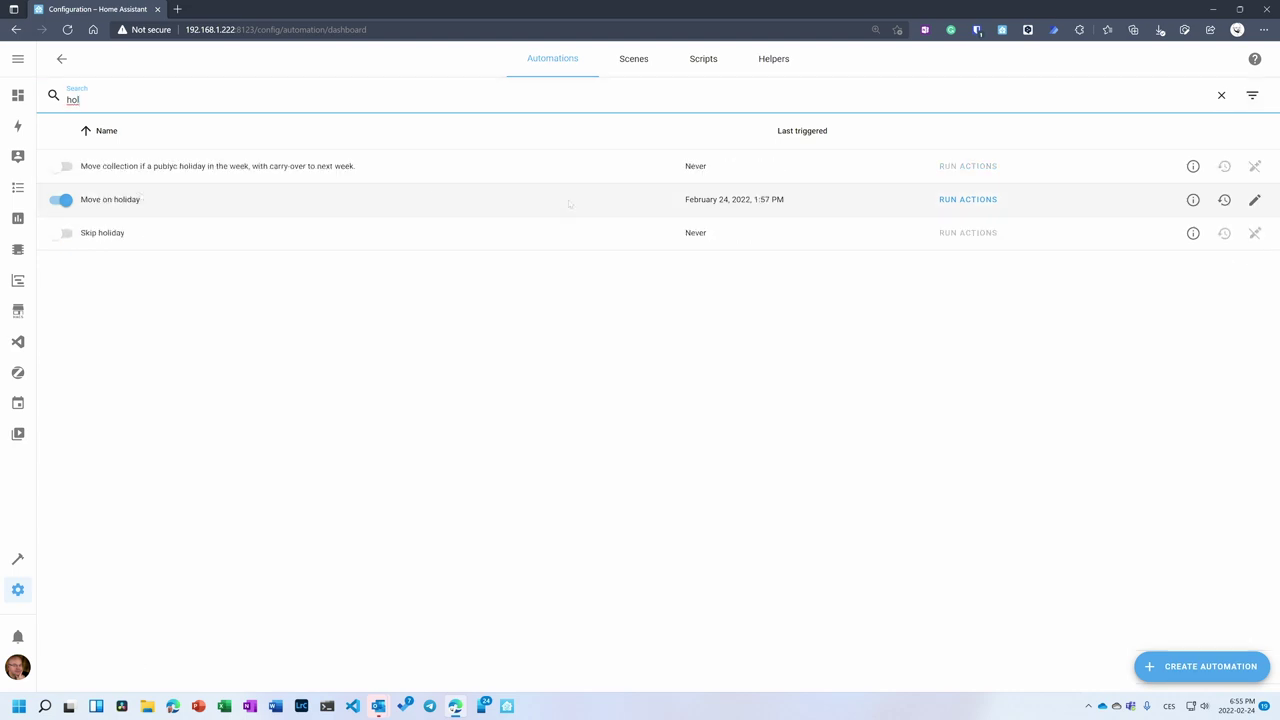
click(1224, 199)
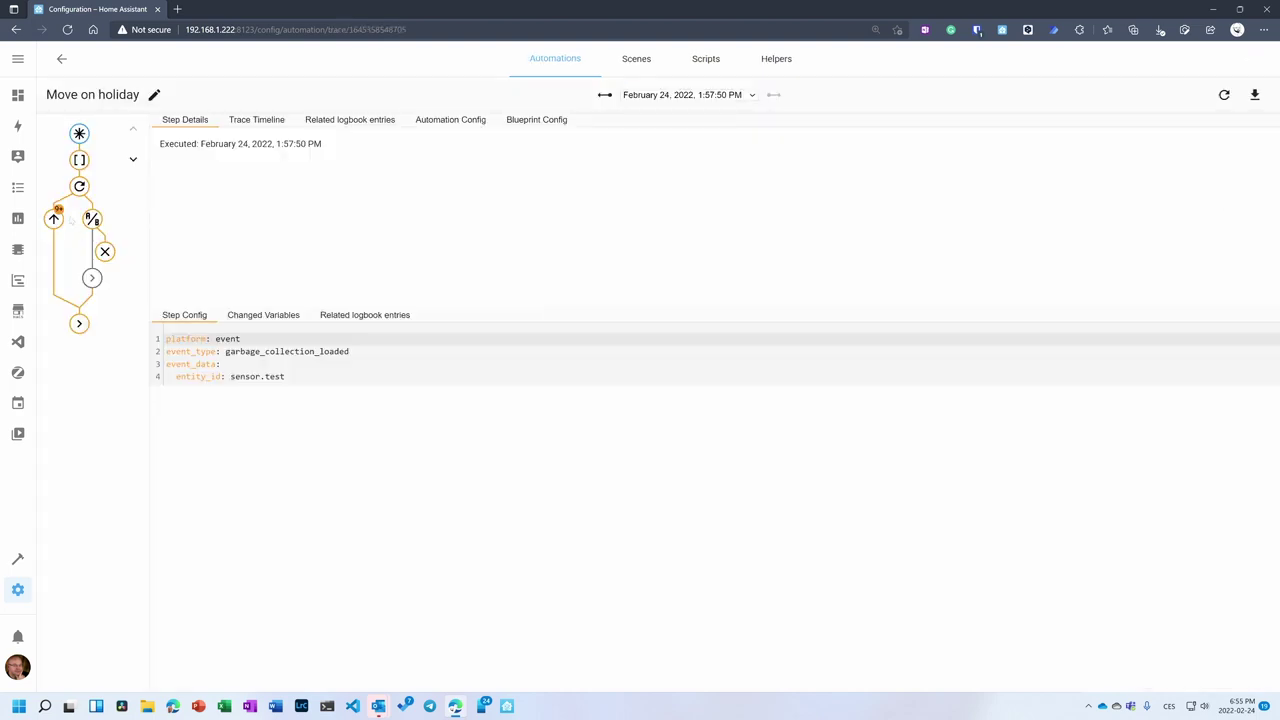
Examine the trace's repeat loop, its condition's iterations and the garbage_collection.offset_date service call.
click(79, 186)
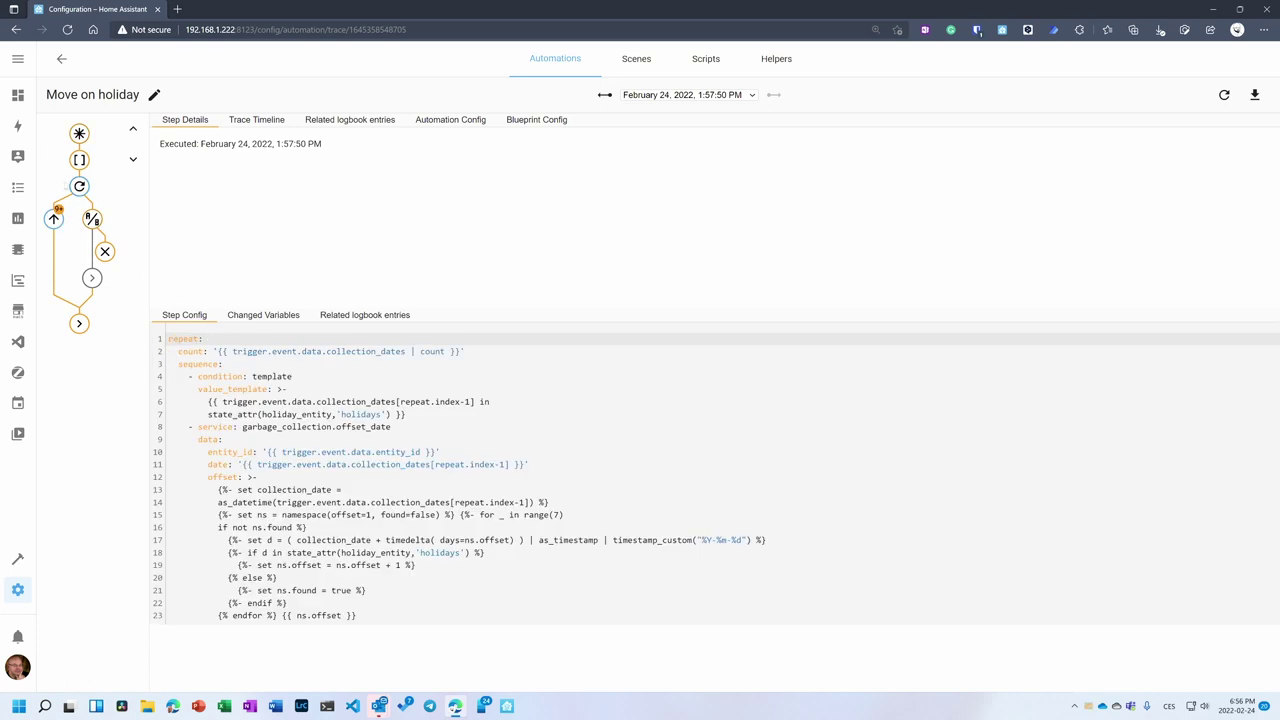
click(92, 219)
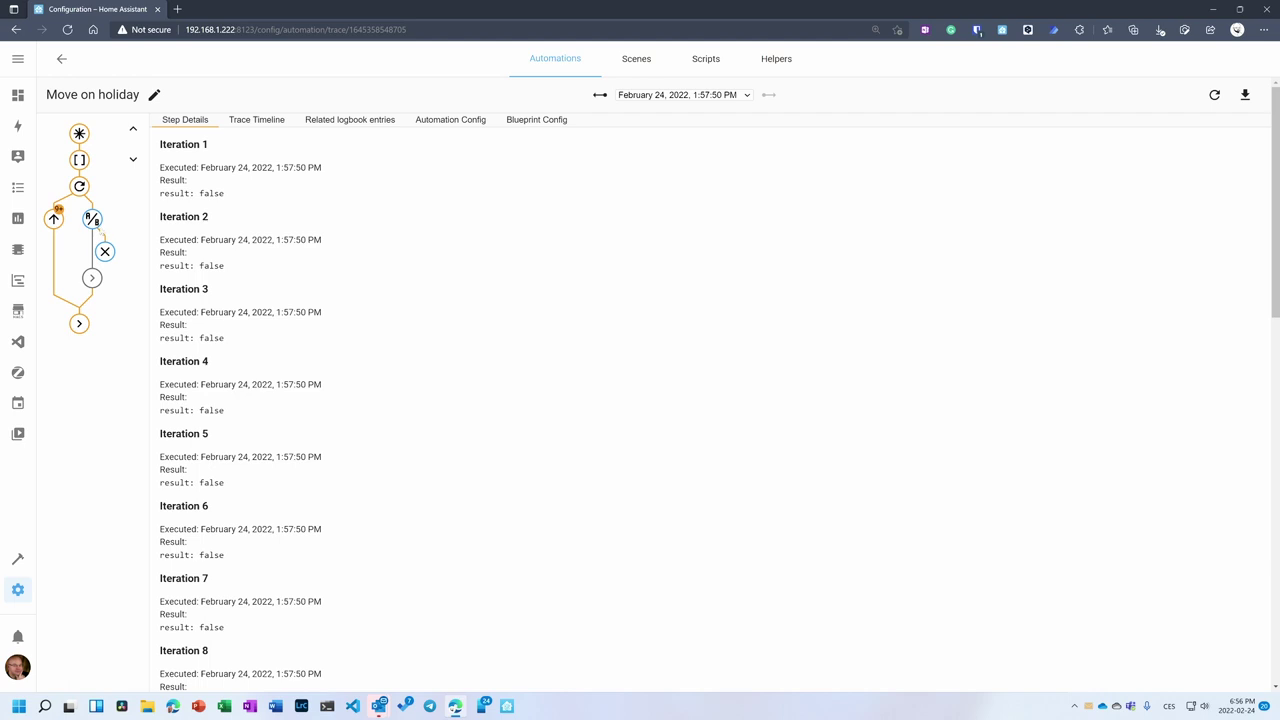
click(92, 277)
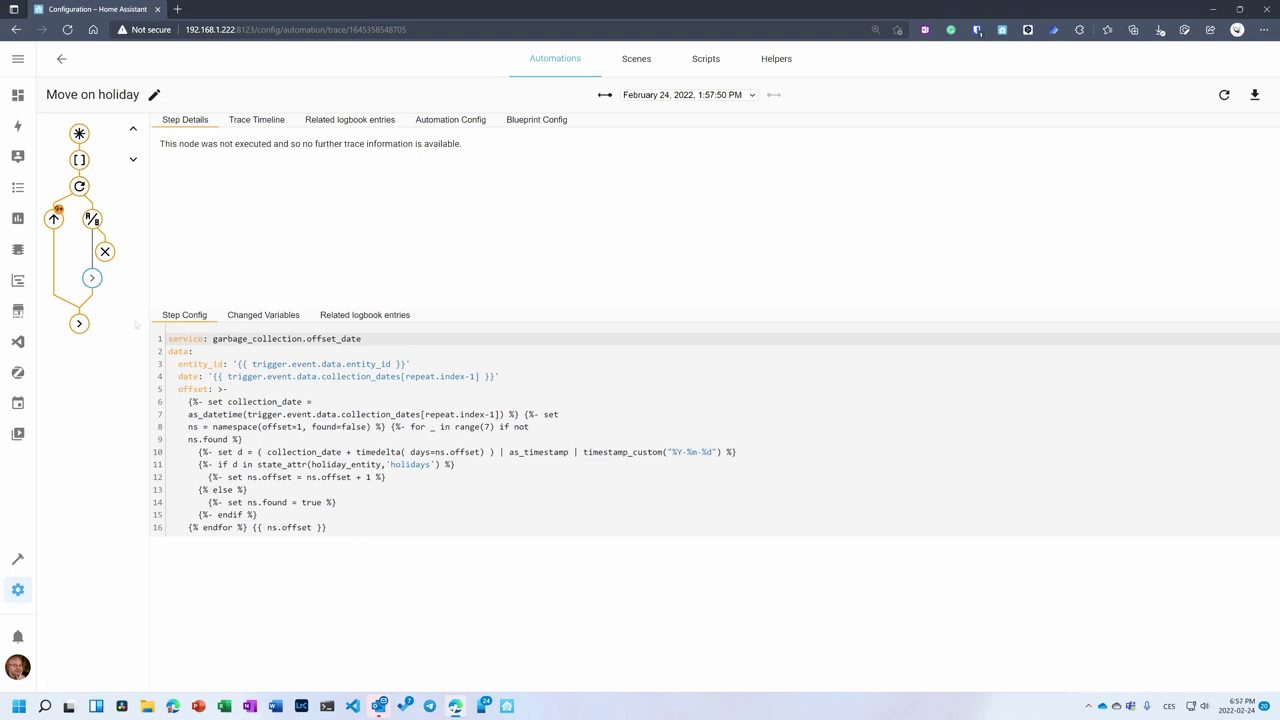
click(79, 186)
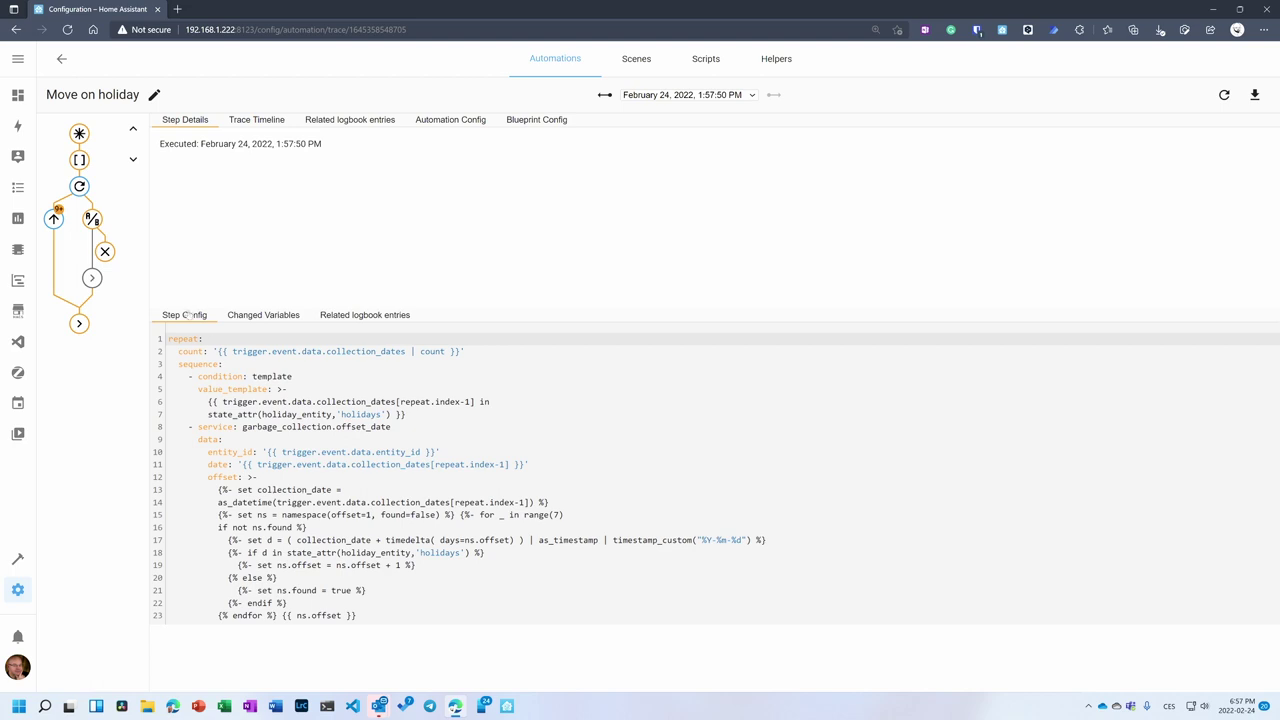
Read through the trigger's changed variables, including the event's full list of collection dates.
click(79, 133)
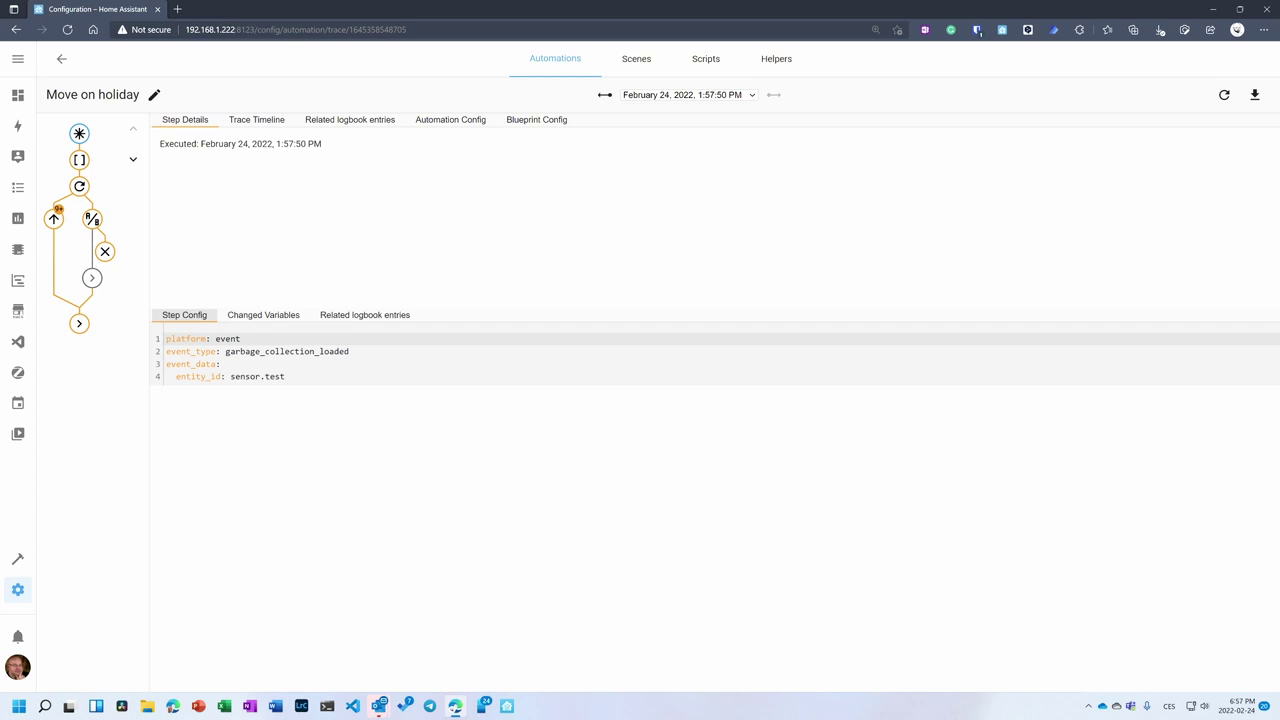
click(263, 315)
scroll(263, 315, down, 5)
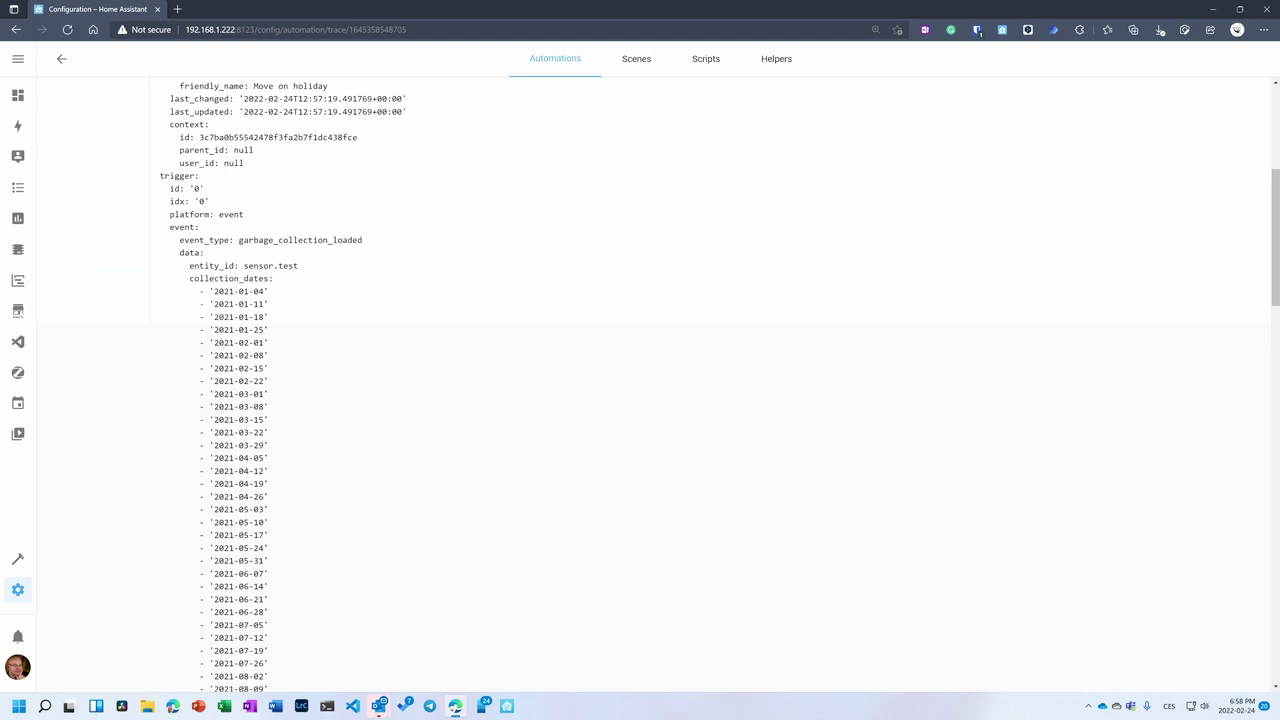
scroll(640, 380, down, 4)
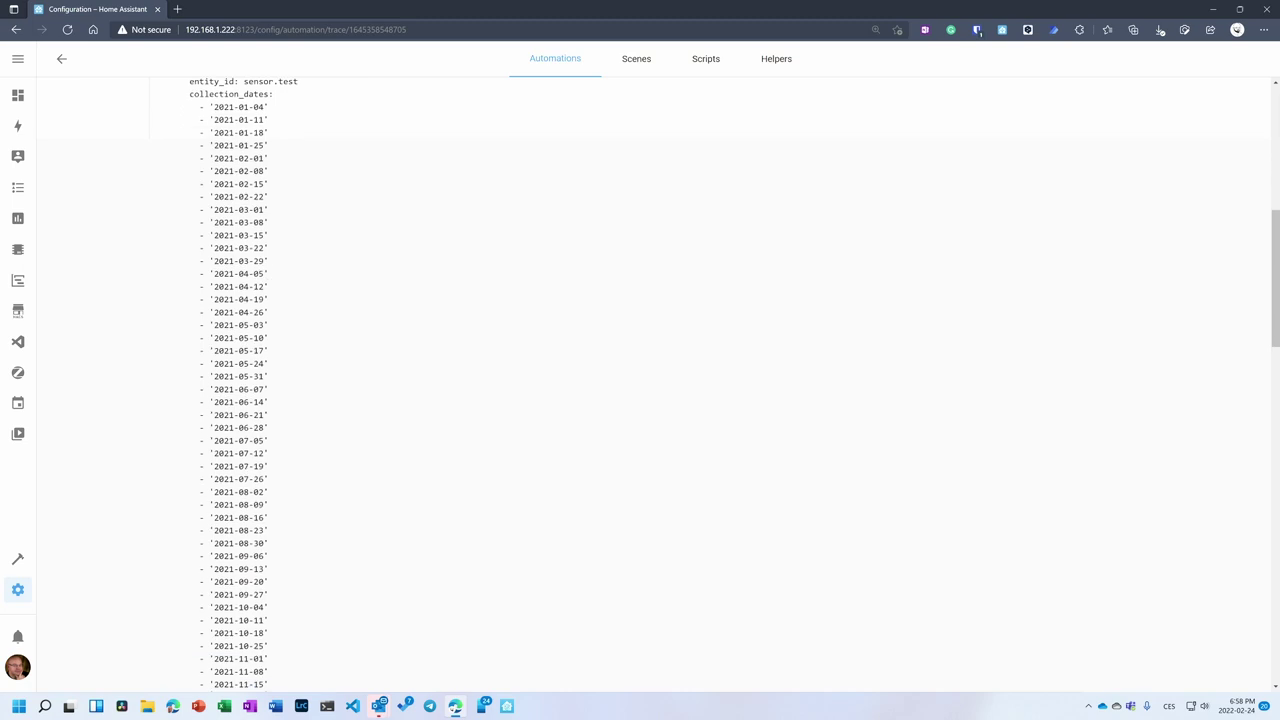
scroll(243, 376, down, 15)
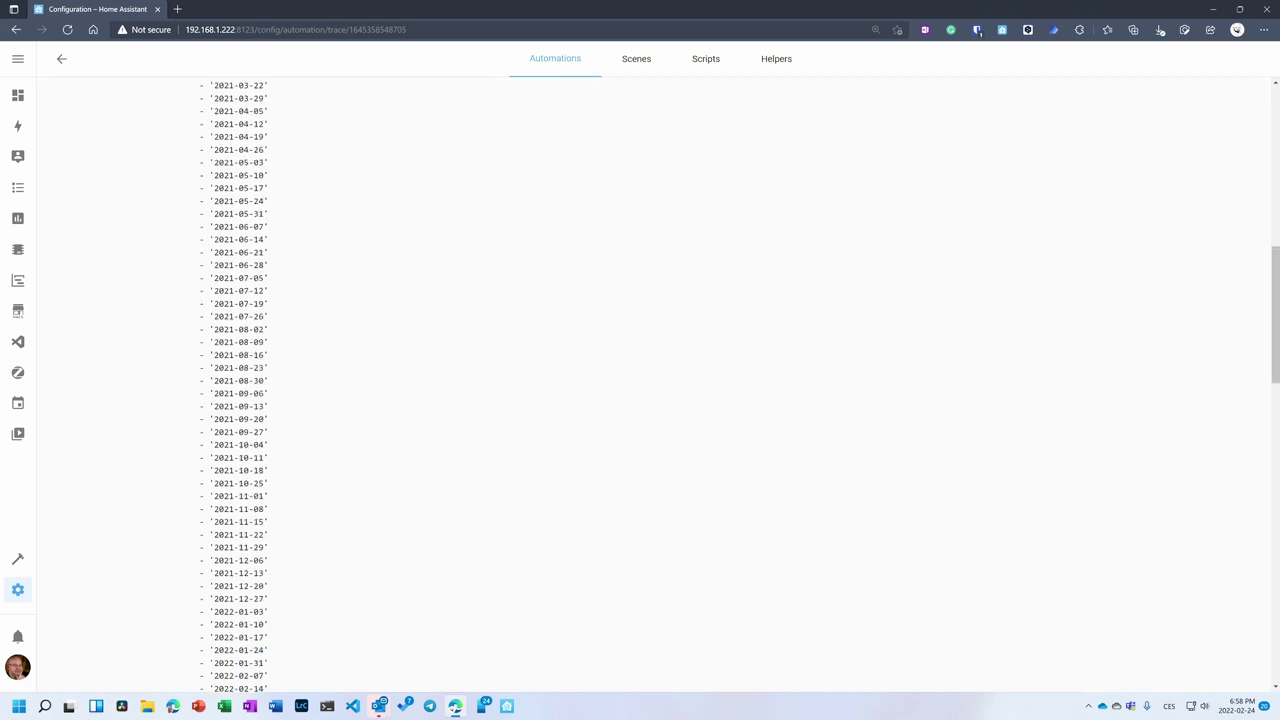
scroll(246, 376, up, 20)
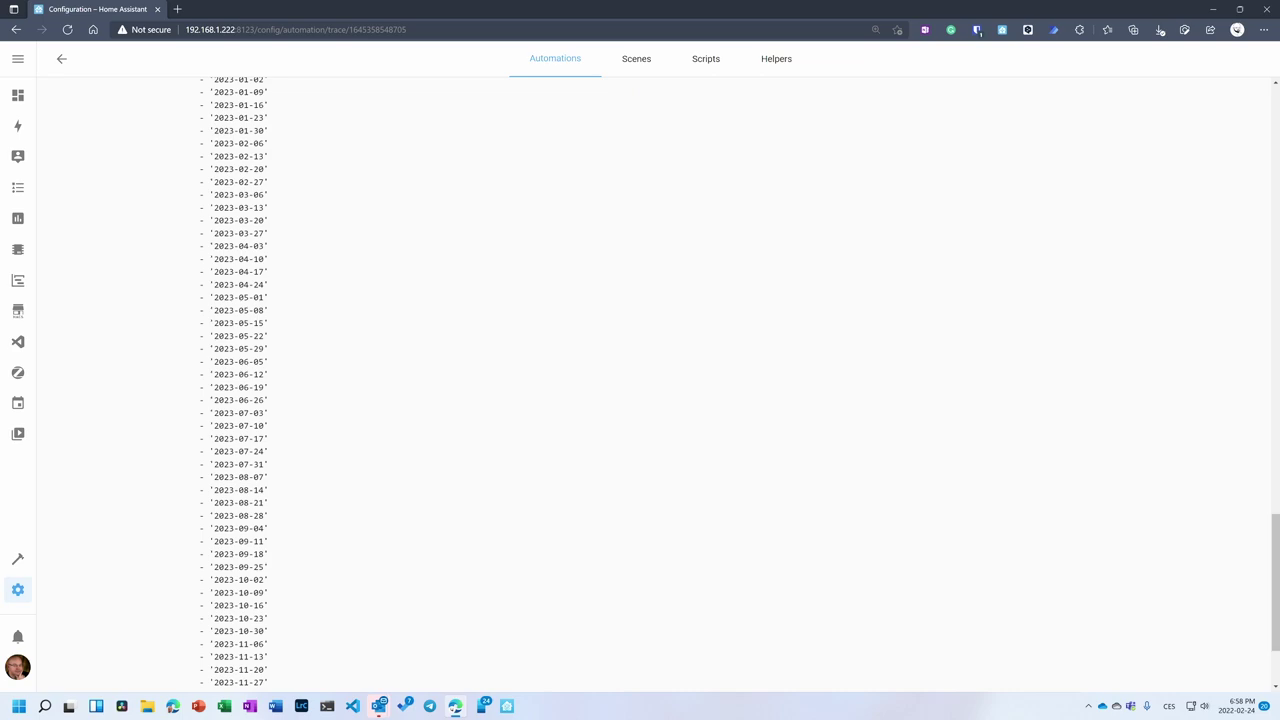
scroll(246, 376, down, 10)
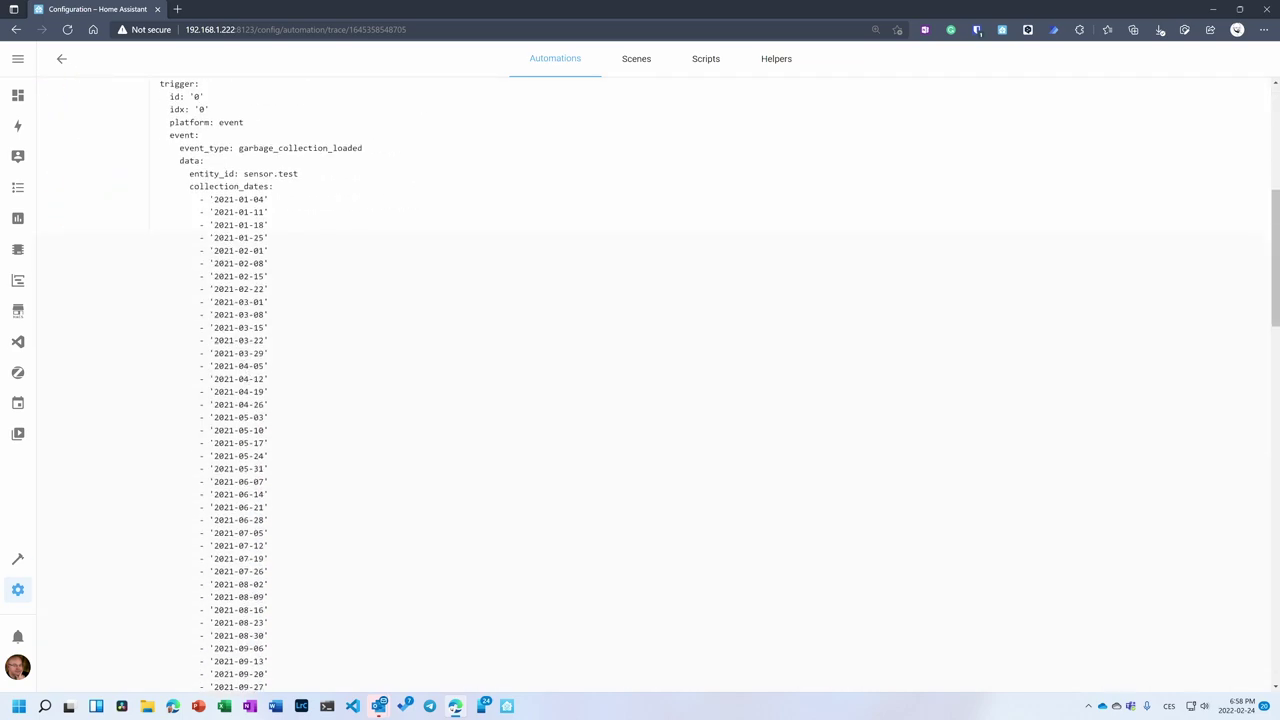
scroll(339, 241, up, 10)
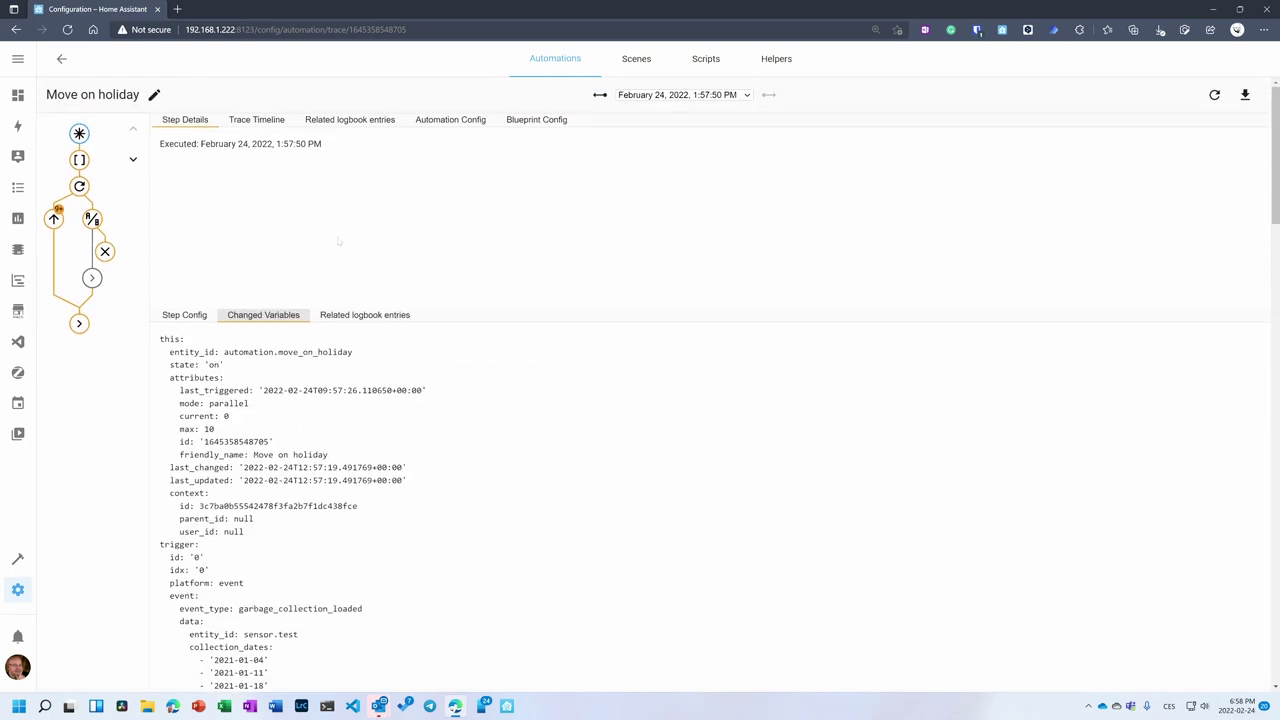
Review the repeat loop's changed variables and step config, its condition's iteration results and the offset date service call.
click(53, 218)
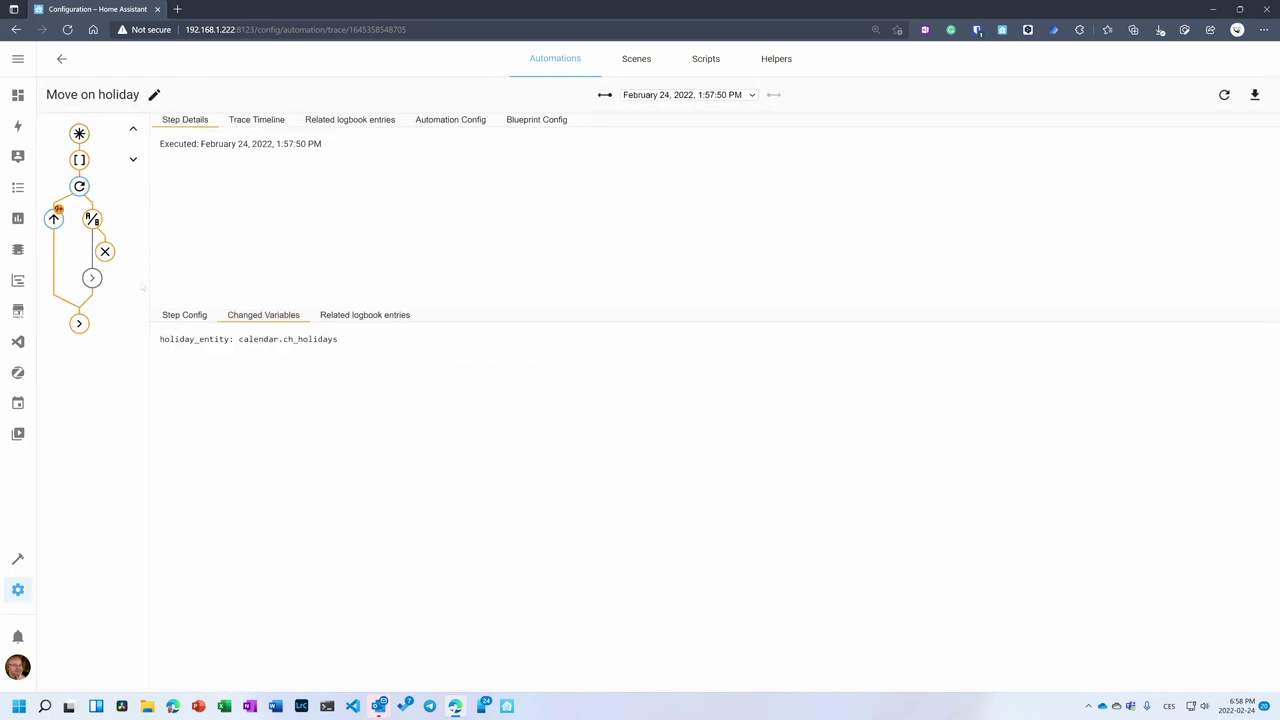
click(184, 314)
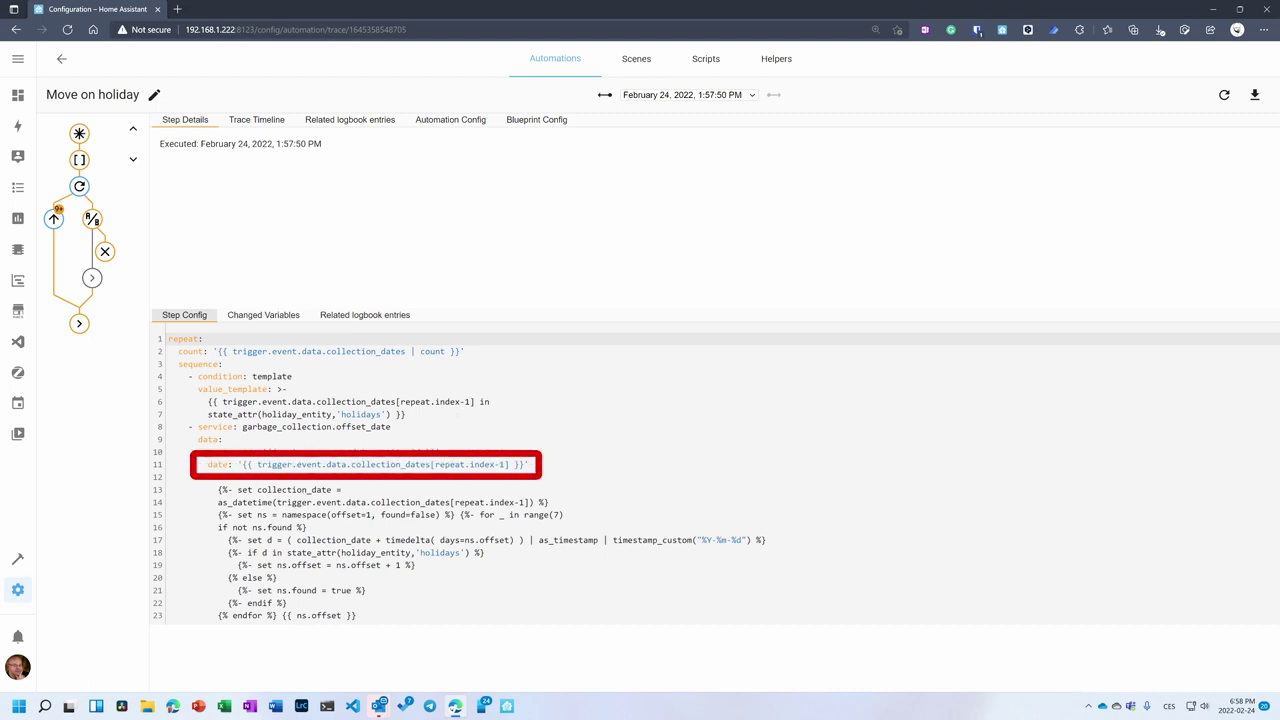
click(92, 218)
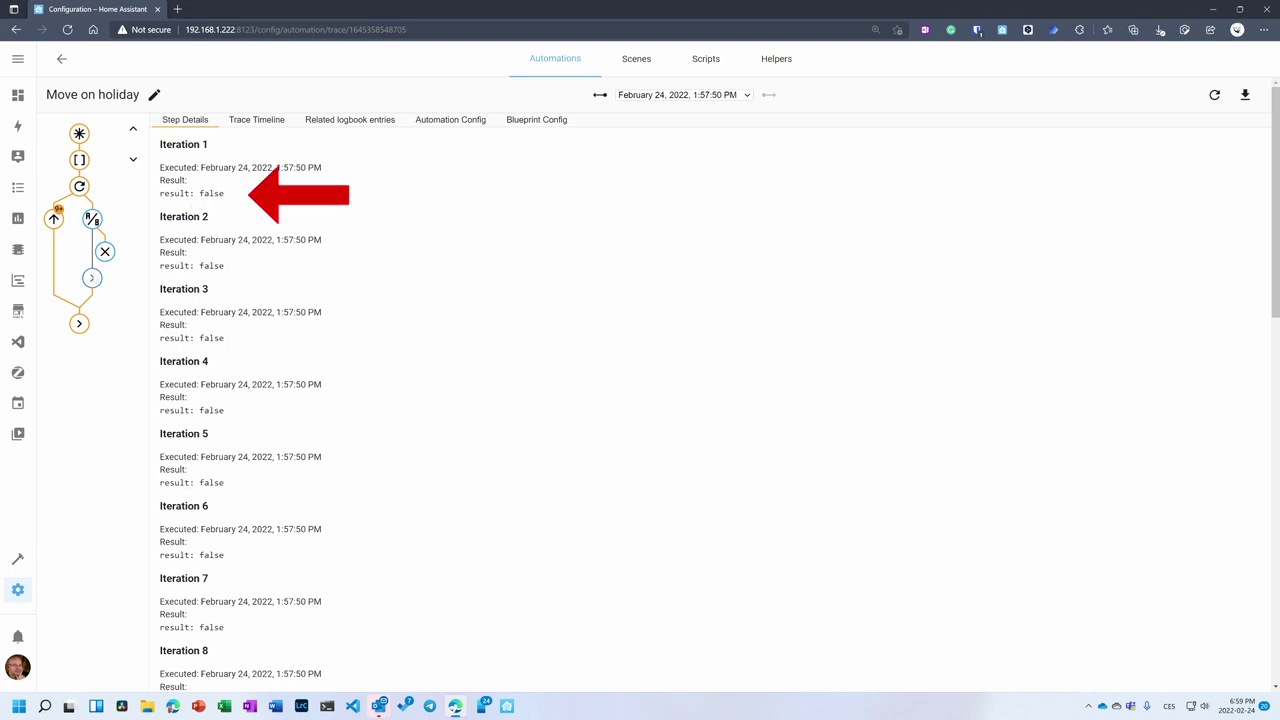
click(92, 278)
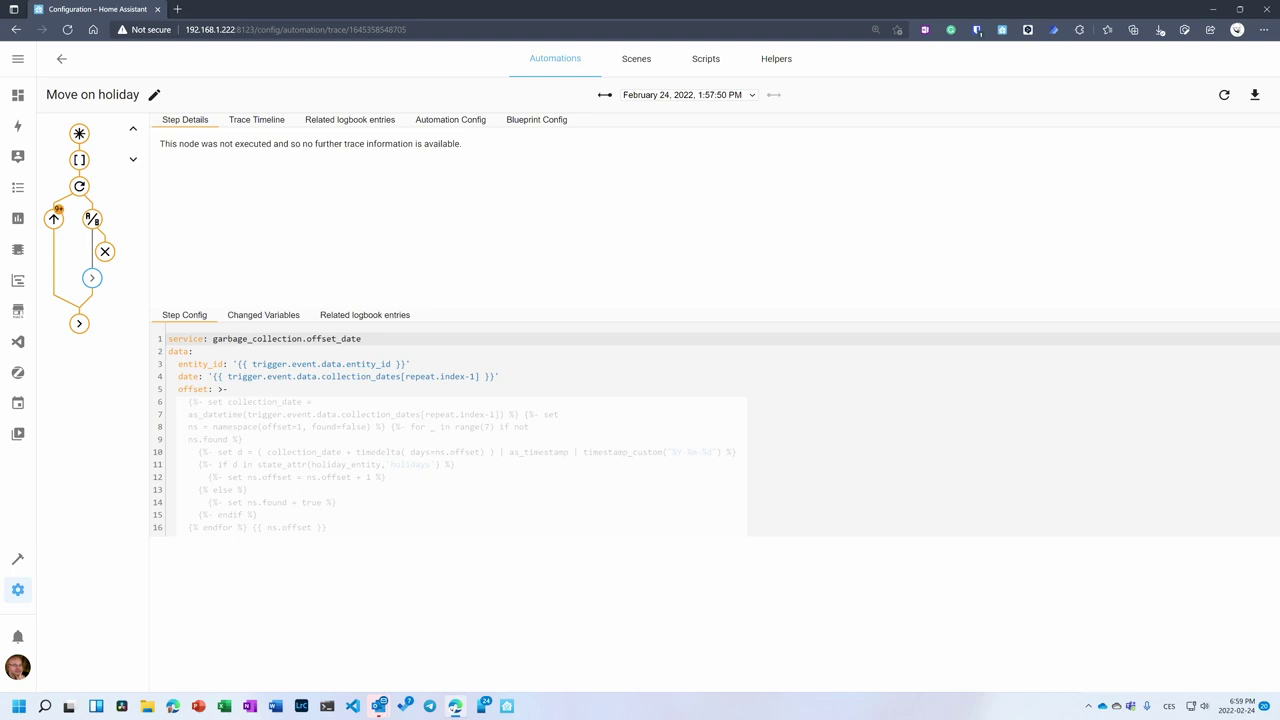
Step back to the trace's trigger and view the blueprint config of the Move on holiday automation.
click(133, 128)
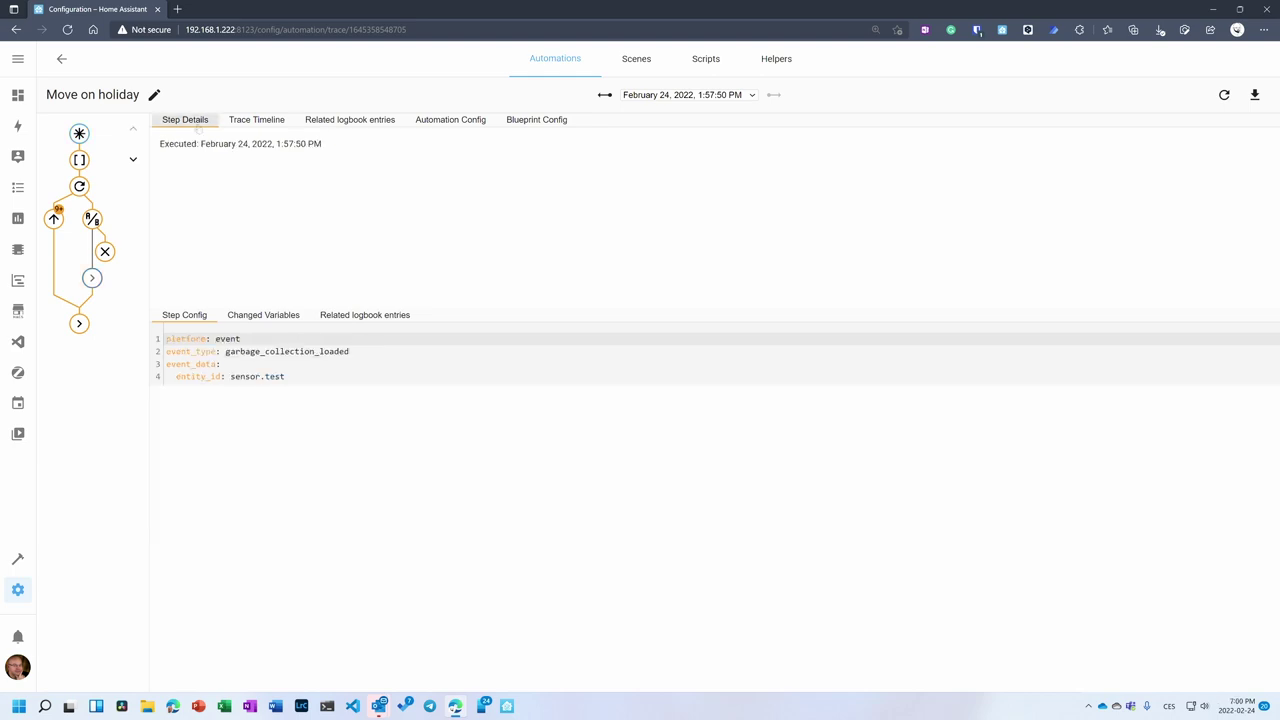
click(525, 127)
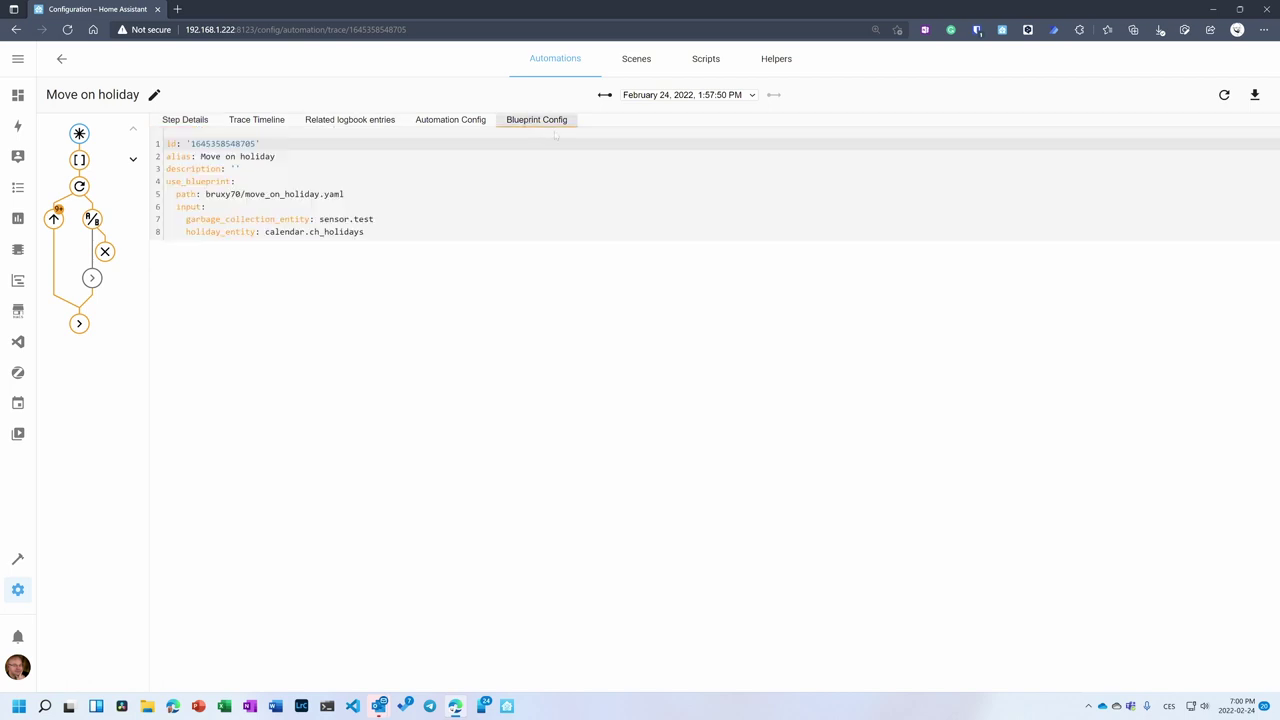